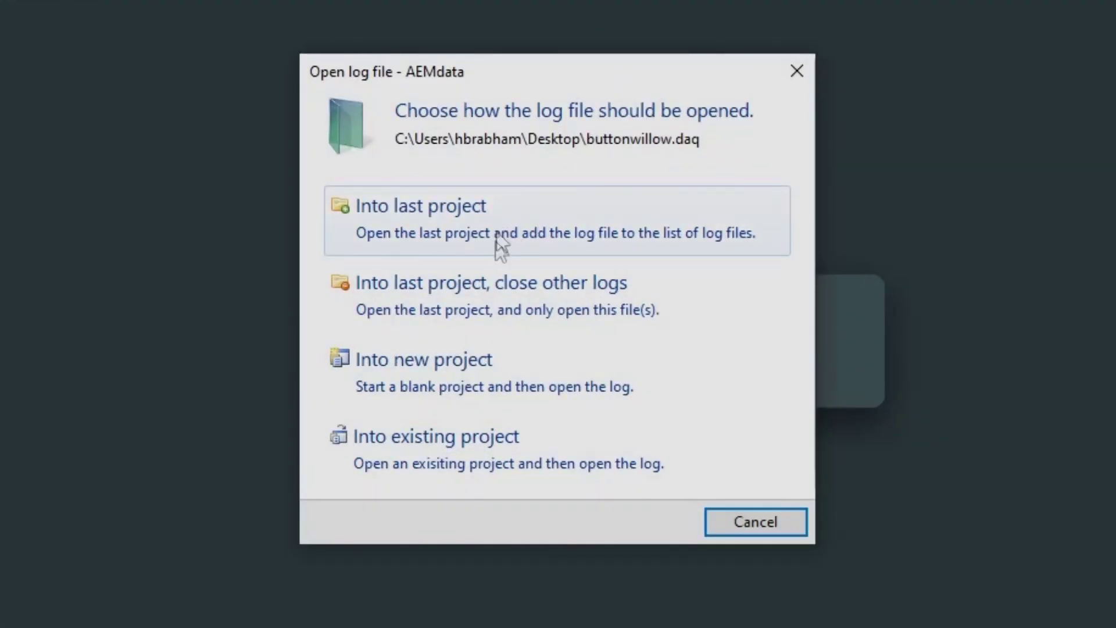
Step: Load buttonwillow.daq into a new project using the Empty Project template
click(497, 384)
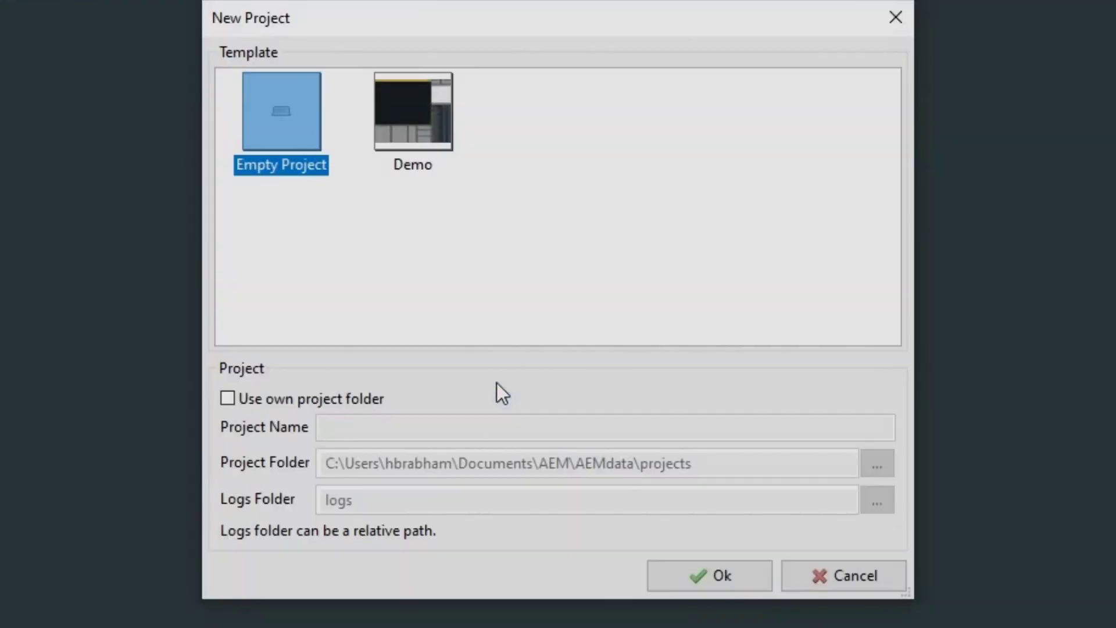
click(728, 583)
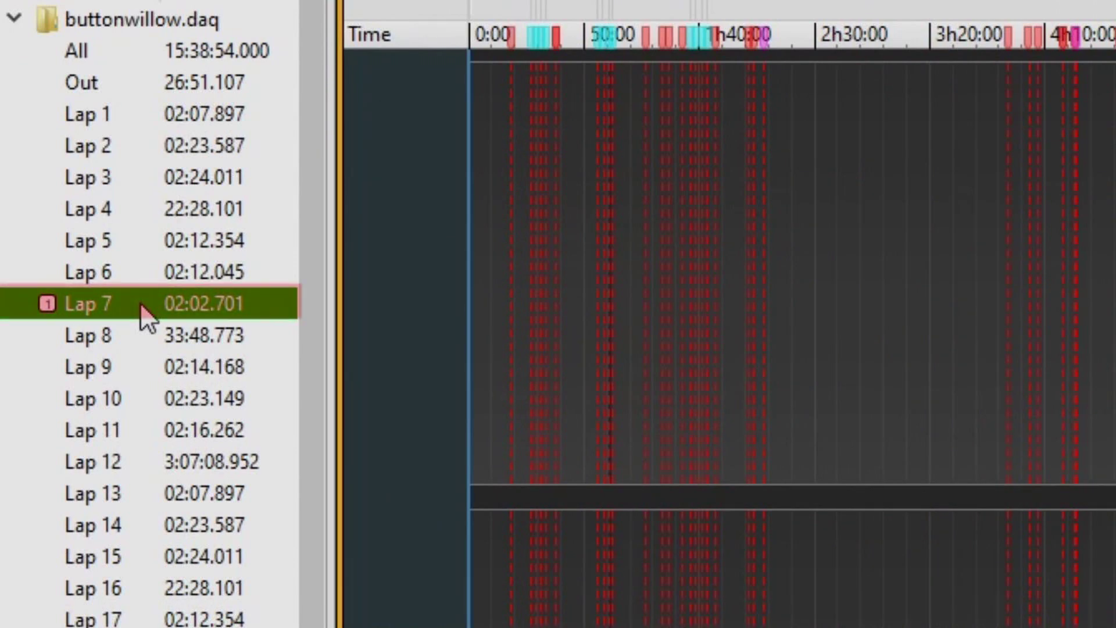
Step: Make Lap 7 the main lap and set Lap 9 as Layer 2 for comparison
double_click(200, 314)
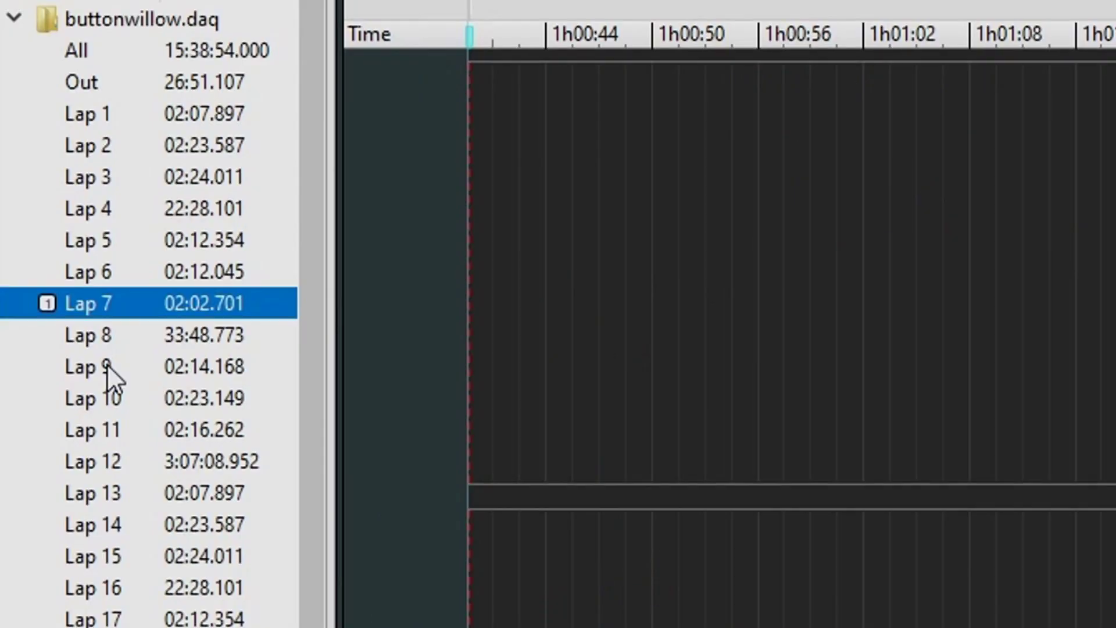
click(107, 364)
click(107, 364)
right_click(107, 364)
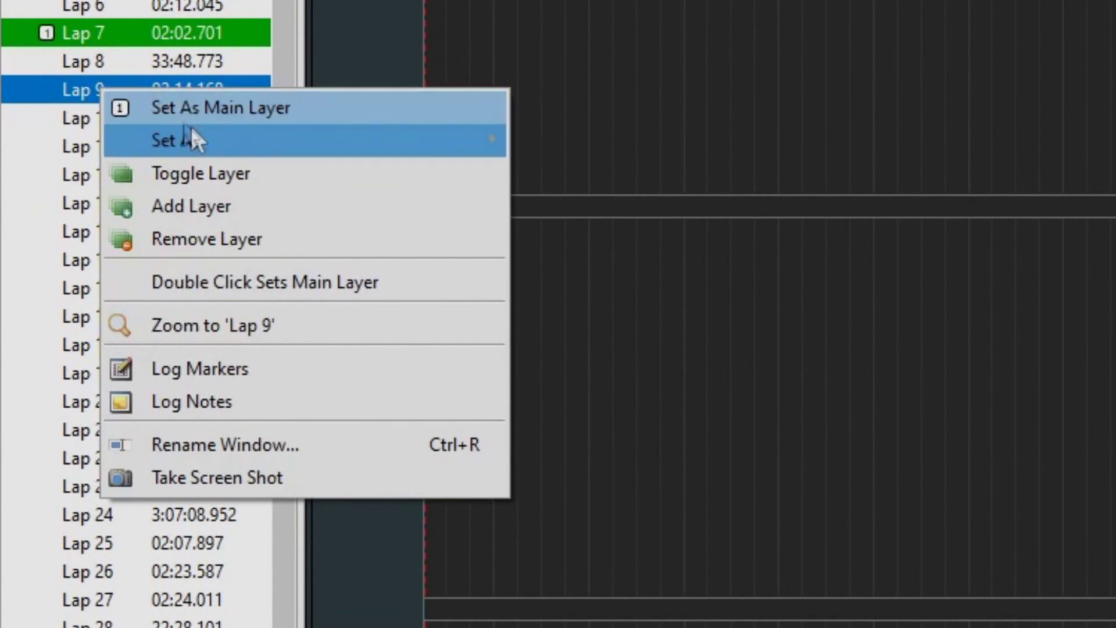
mouse_move(232, 145)
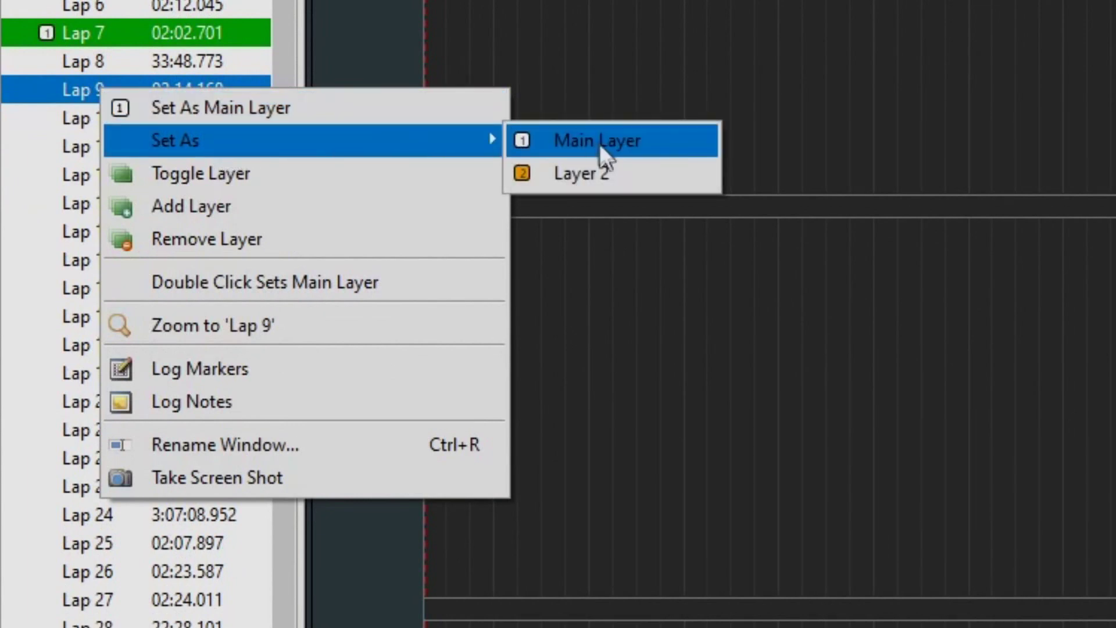
click(642, 174)
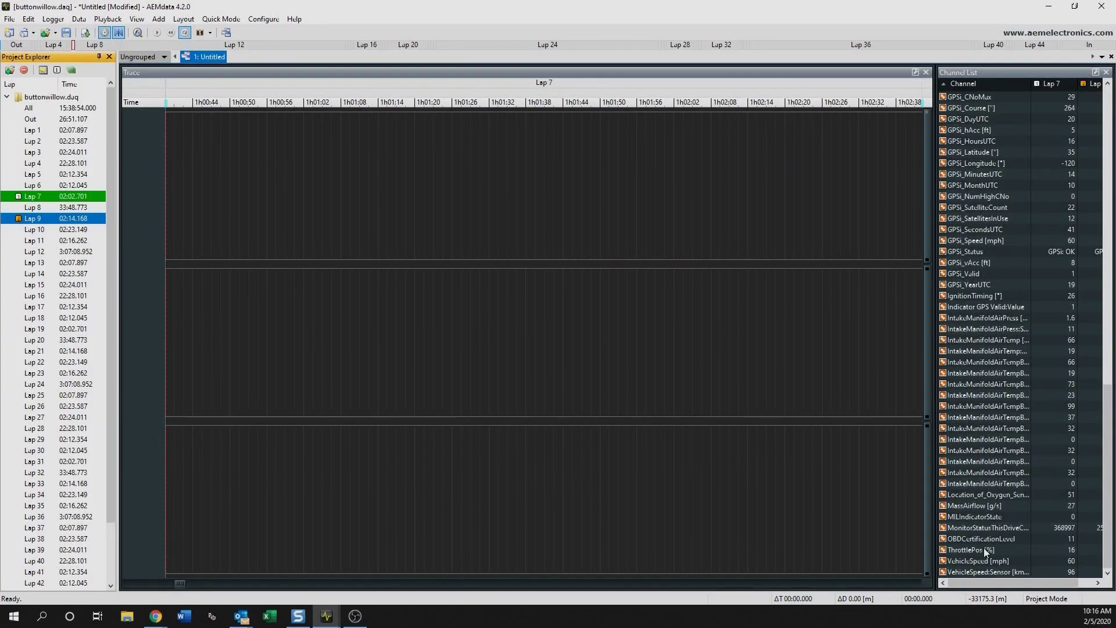
Step: Drag ThrottlePos, VehicleSpeed and EngineSpeed into the top, middle and bottom panes, then narrow the Trace window
mouse_move(983, 550)
mouse_down()
mouse_move(931, 465)
mouse_move(697, 215)
mouse_up()
drag(970, 561, 672, 355)
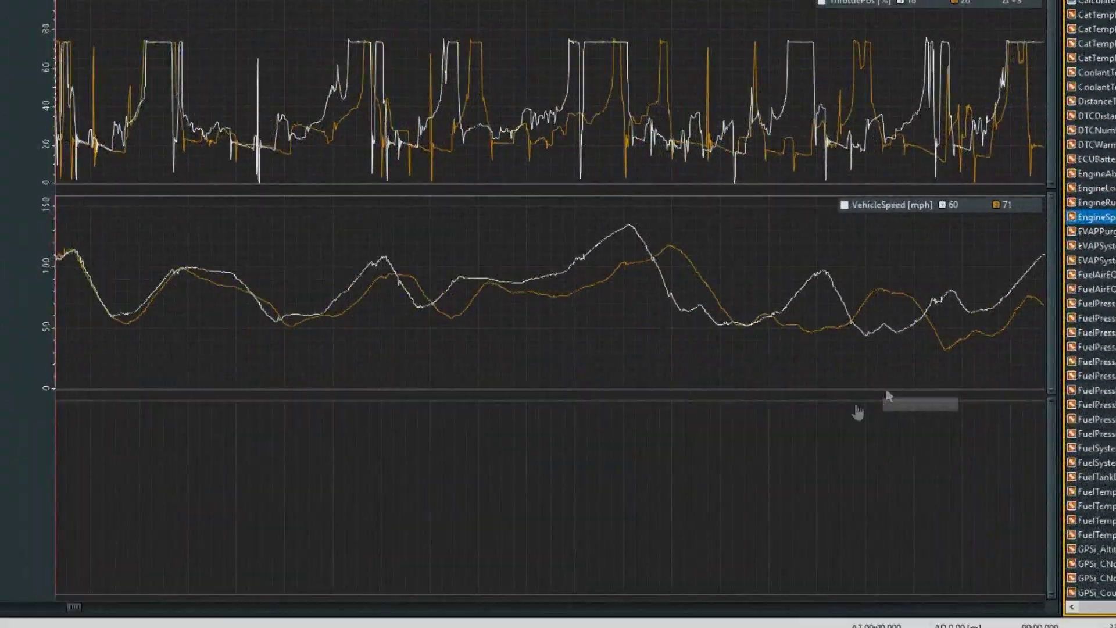
drag(858, 412, 643, 442)
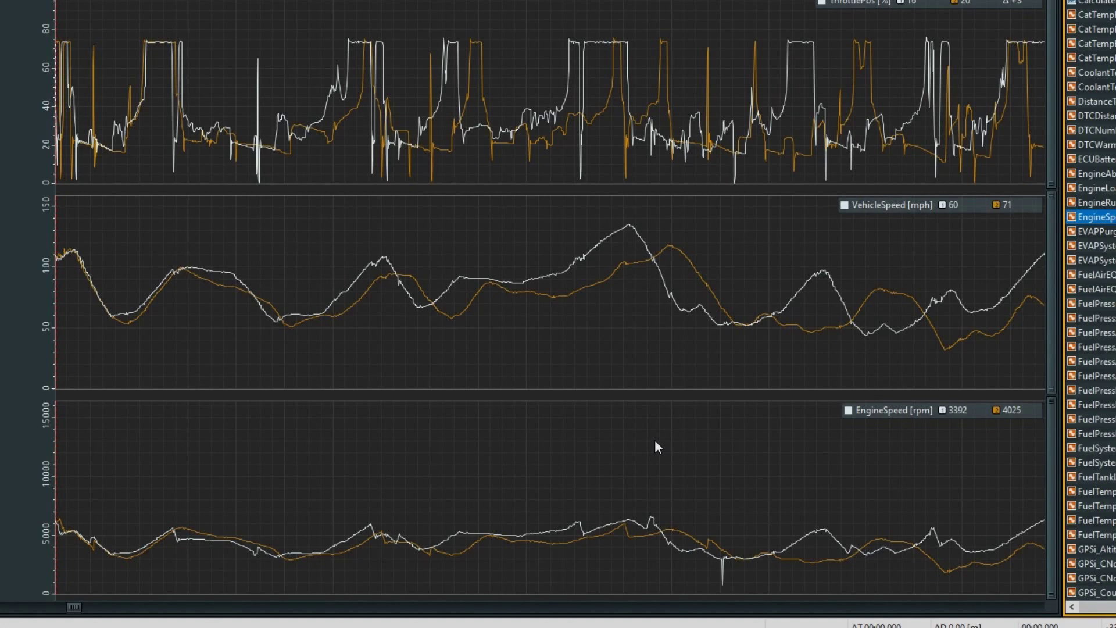
drag(1059, 315, 745, 315)
Step: Add a Track view beside the traces and enlarge its panel
right_click(864, 40)
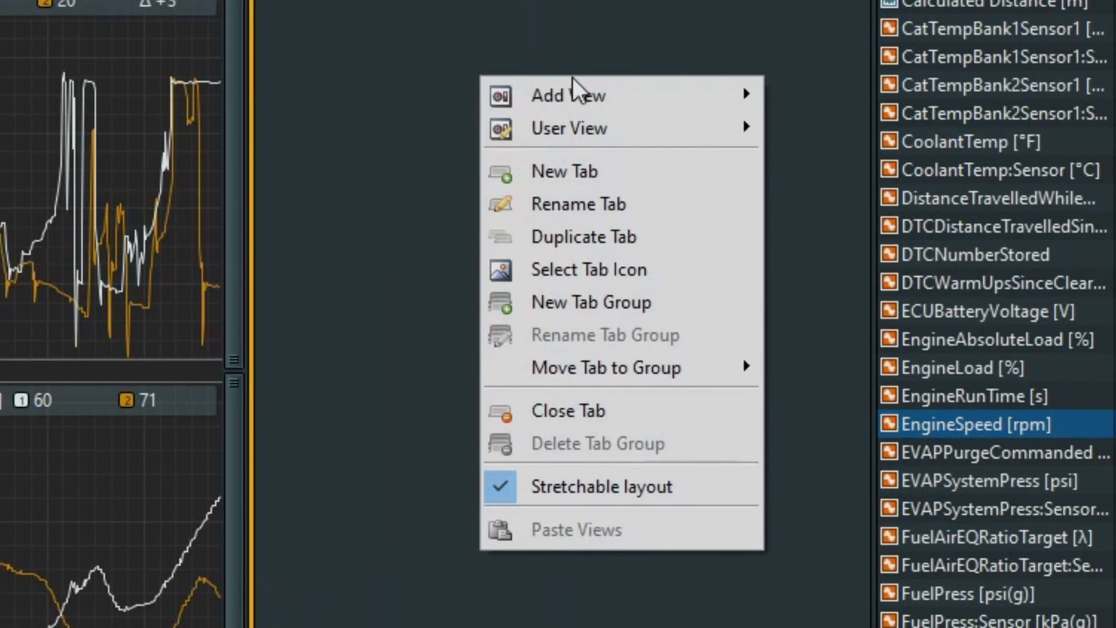
mouse_move(587, 93)
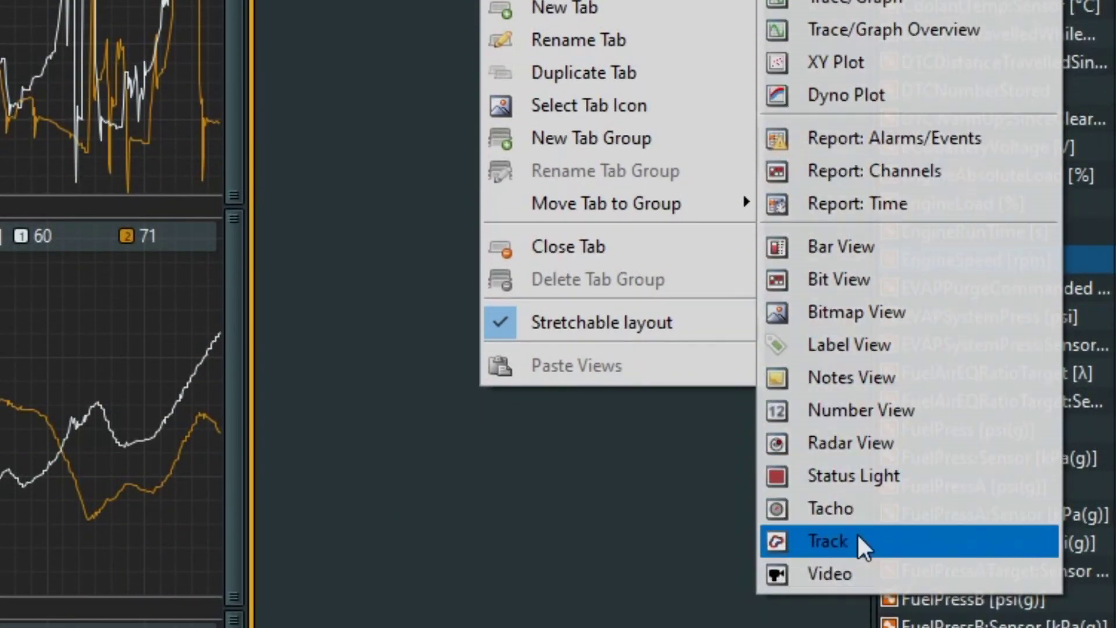
click(857, 535)
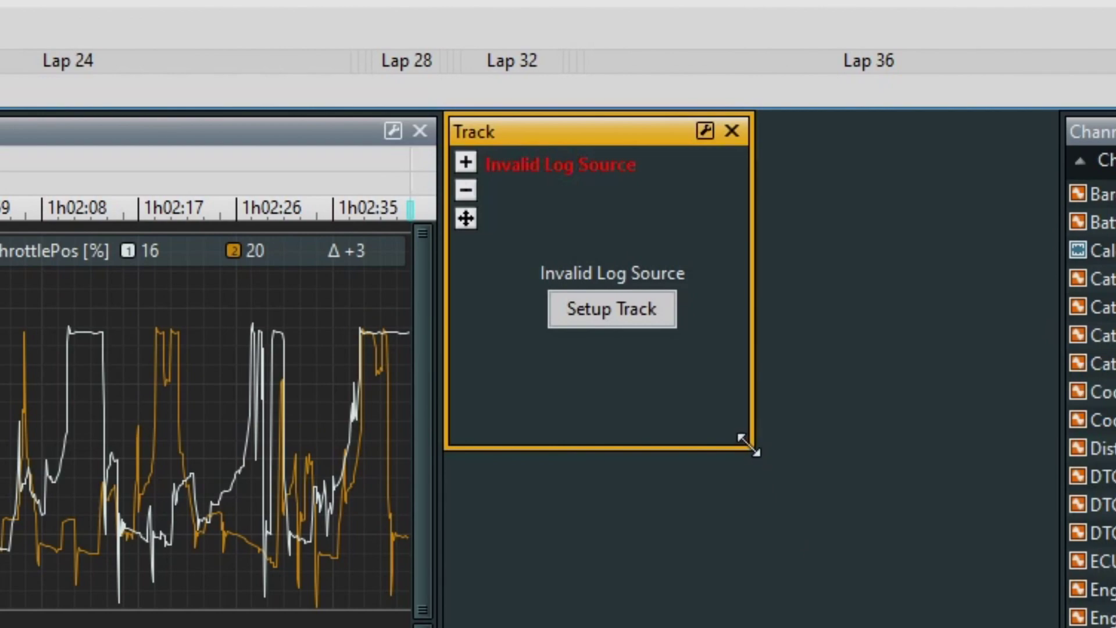
drag(751, 445, 986, 627)
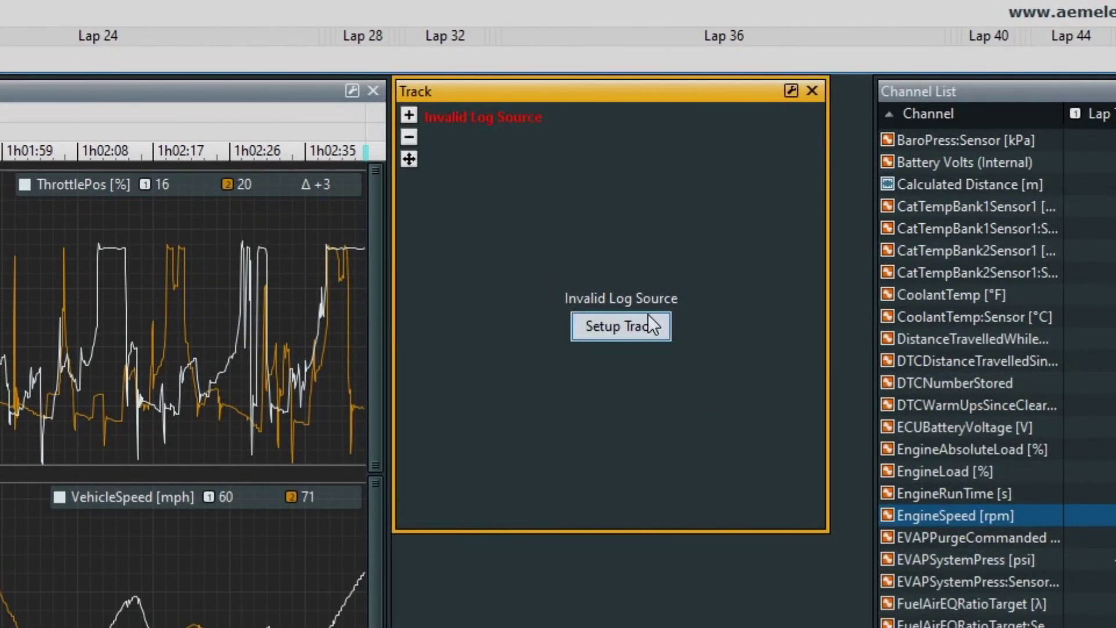
Step: Name the track Buttonwillow and auto-generate its straight and turn segments
click(647, 322)
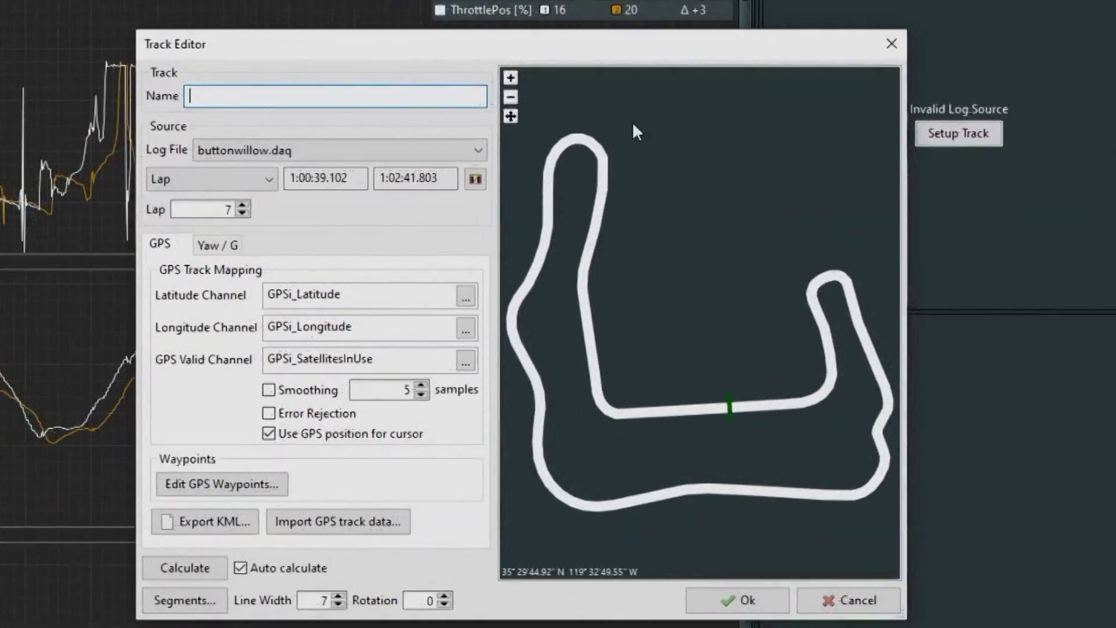
text(Buttonwillow)
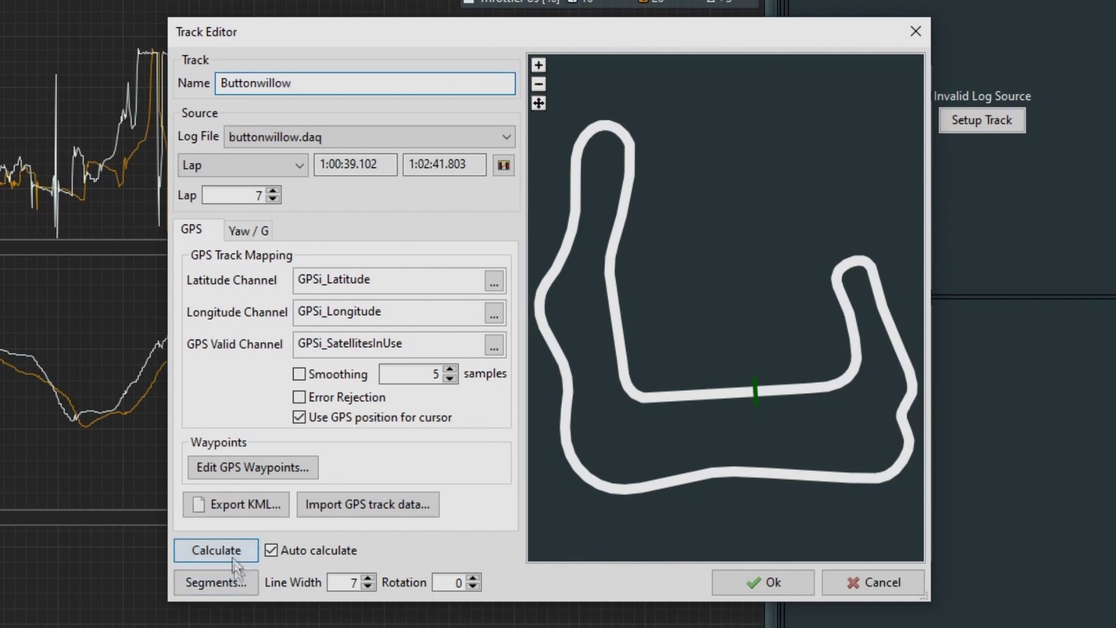
click(238, 586)
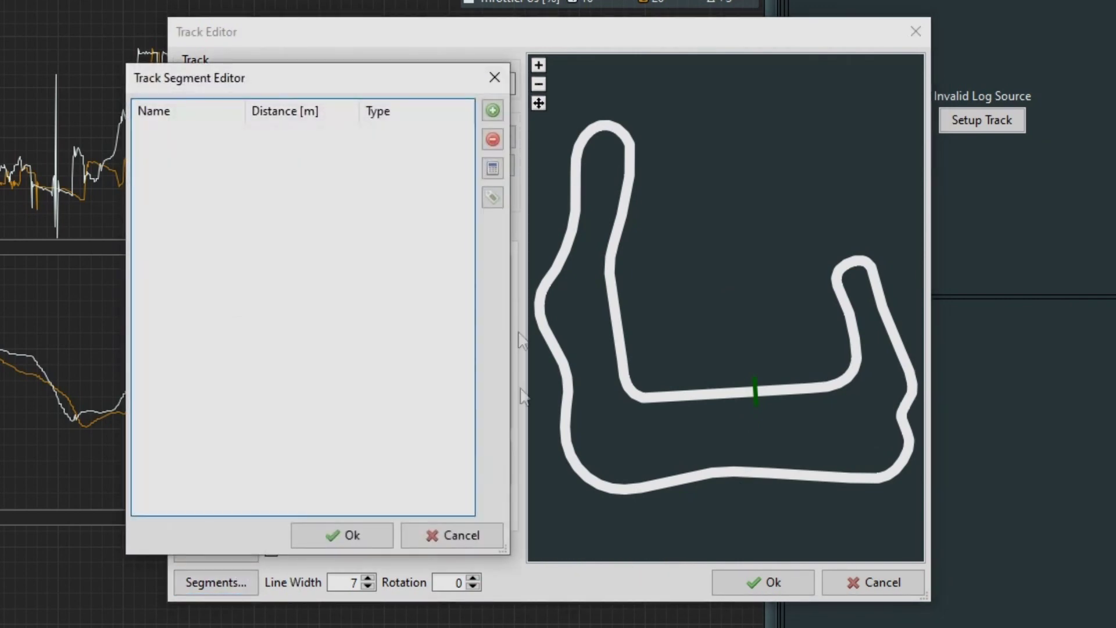
click(493, 169)
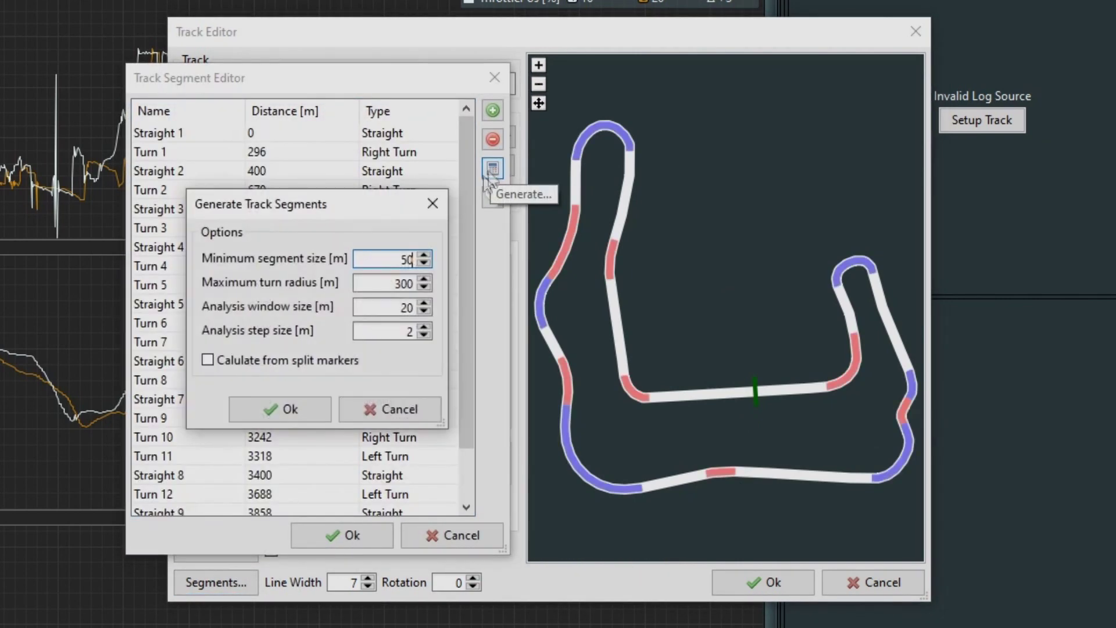
click(293, 412)
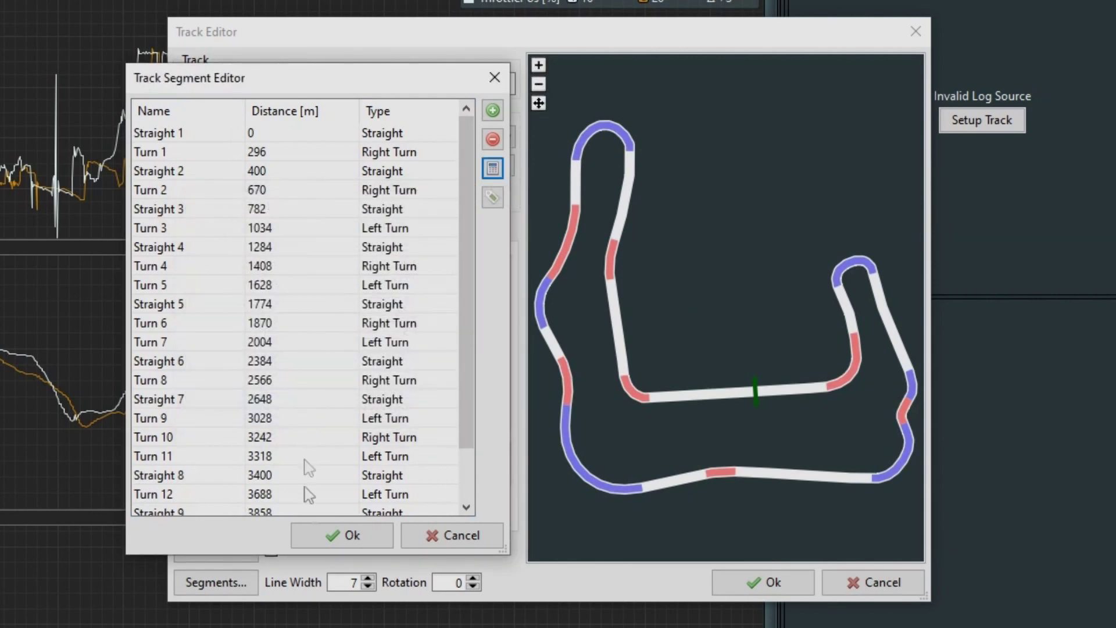
click(334, 540)
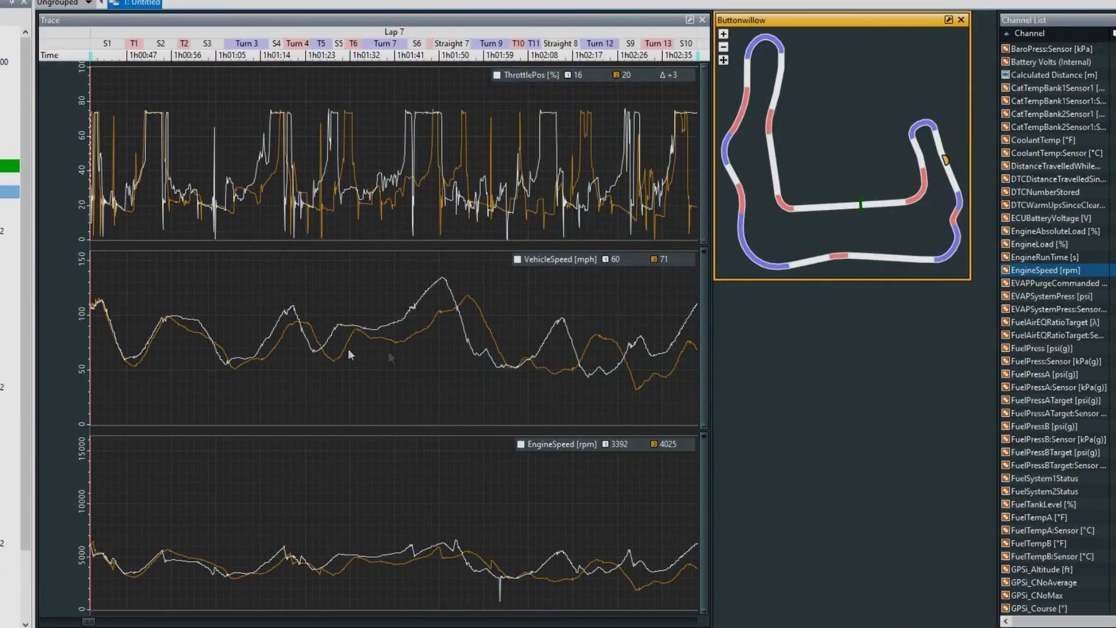
drag(117, 390, 297, 388)
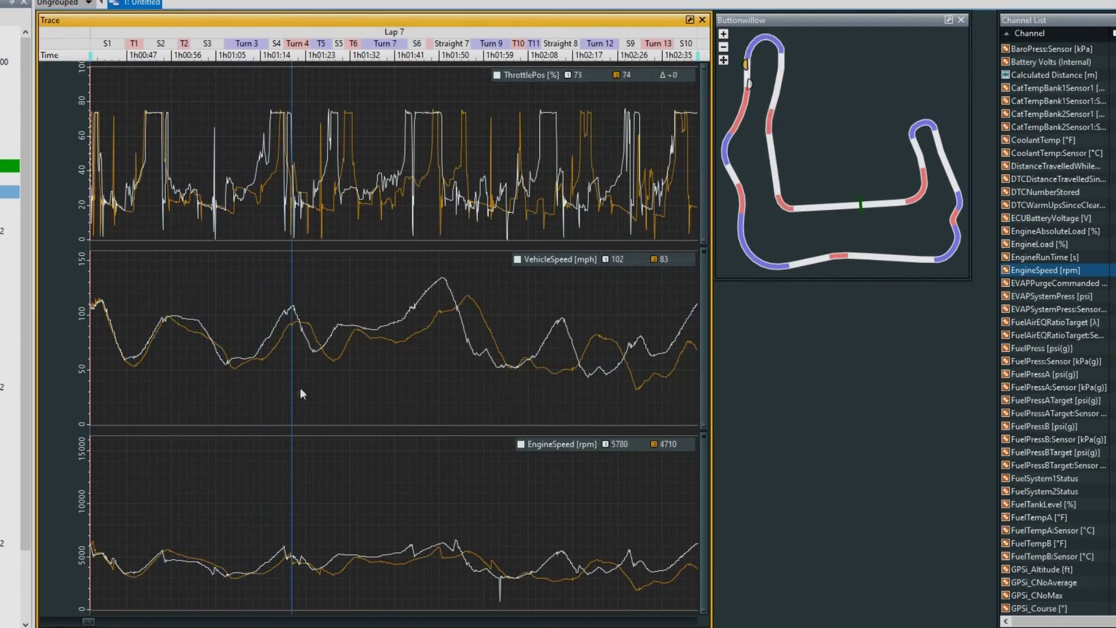
drag(453, 412, 466, 411)
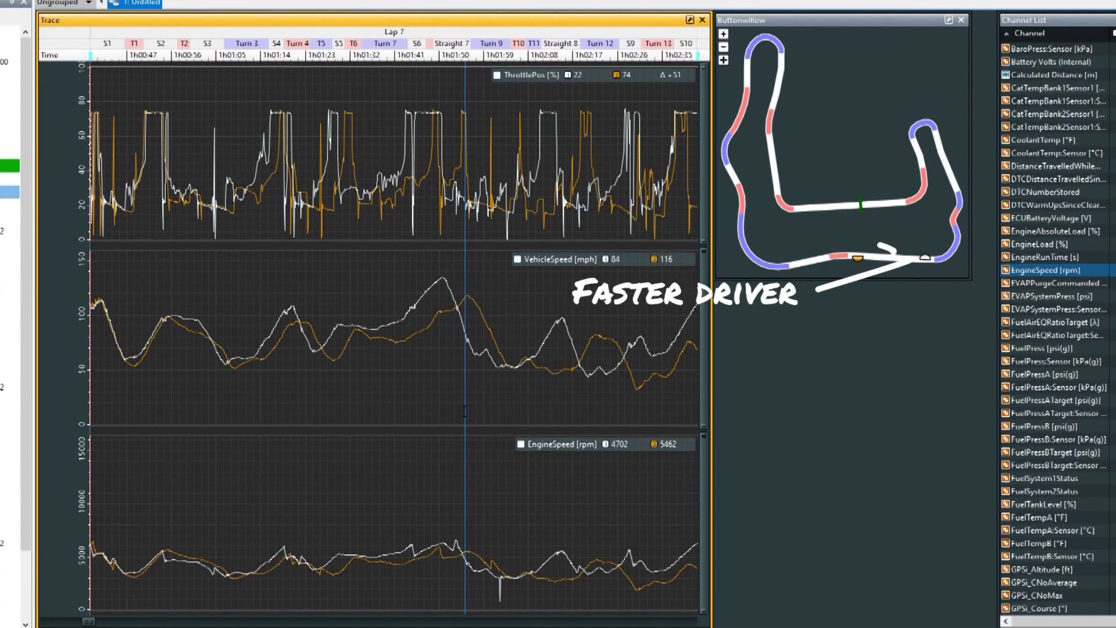
drag(474, 383, 548, 389)
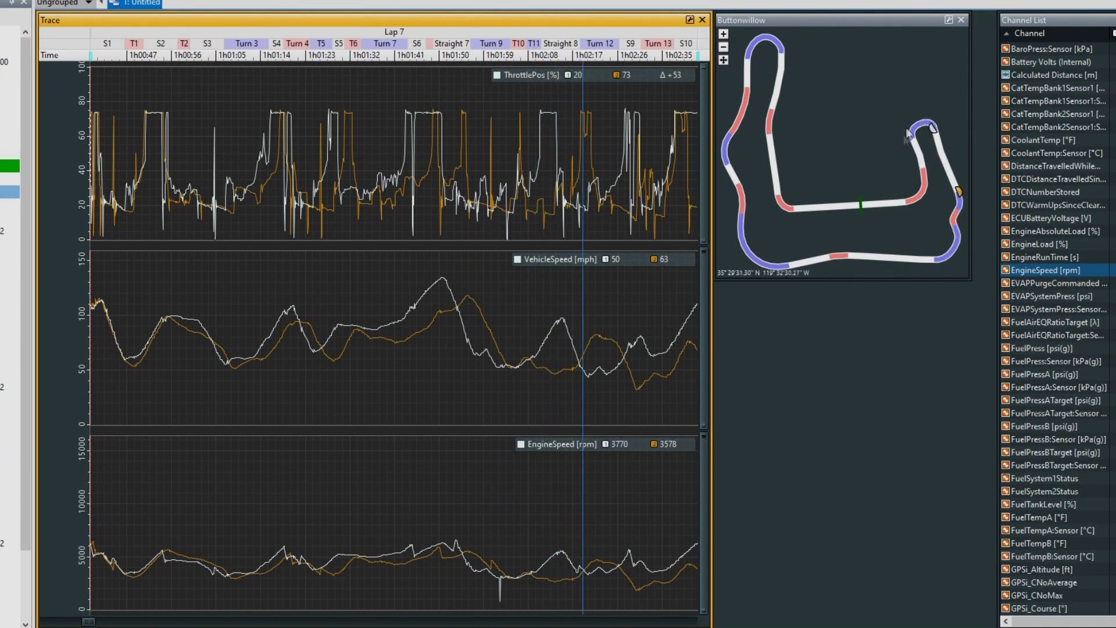
click(946, 210)
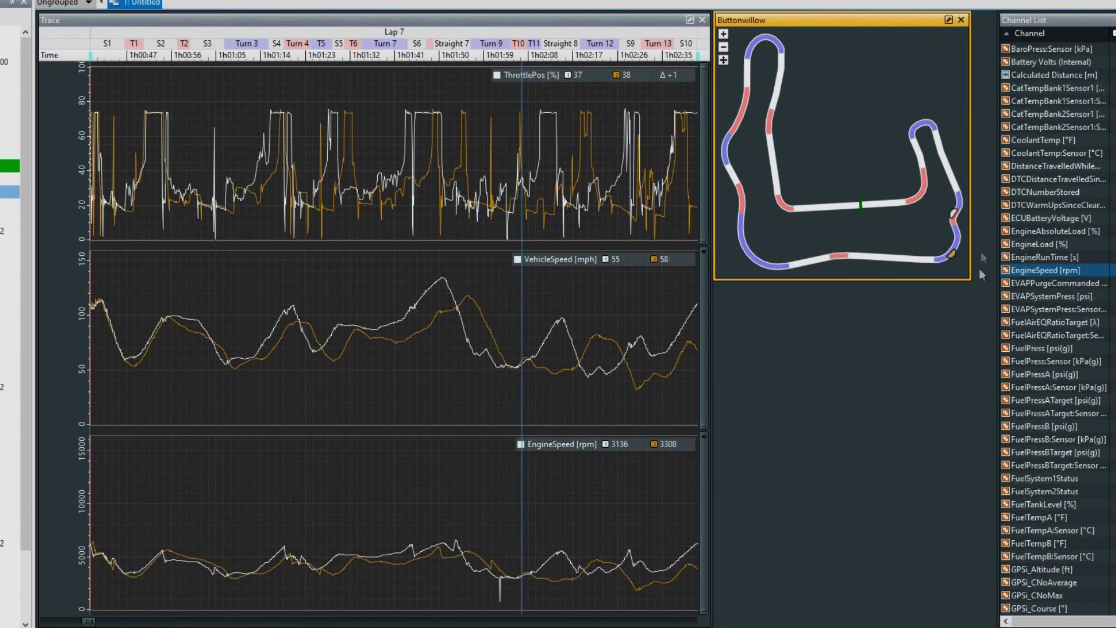
drag(107, 378, 269, 391)
drag(361, 397, 440, 403)
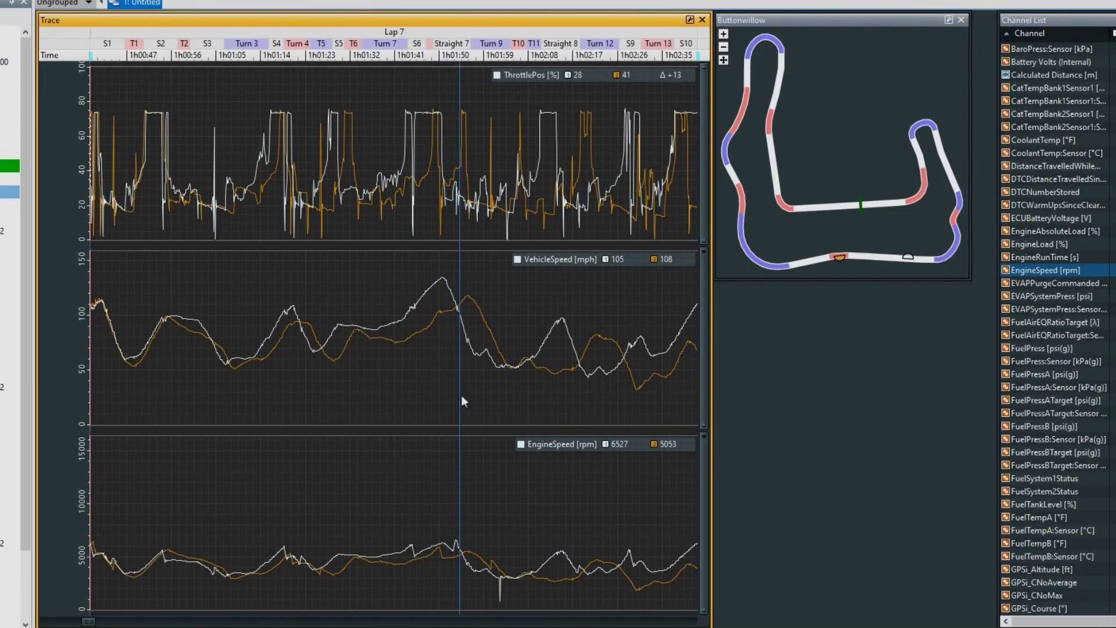
drag(553, 403, 643, 405)
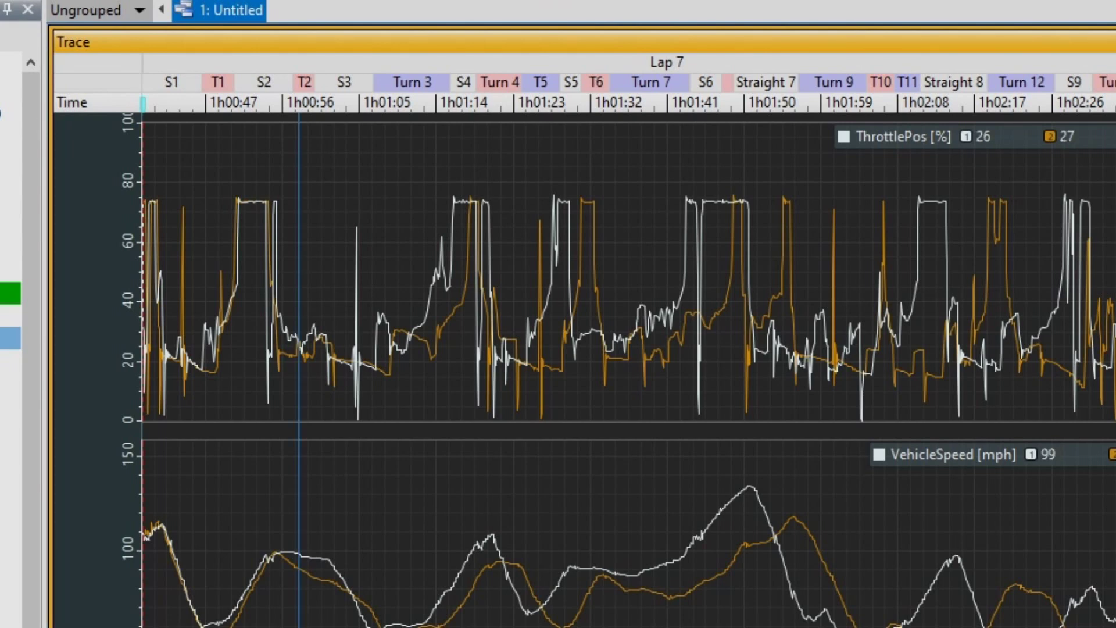
Step: Switch the trace x-axis from Time to Distance with the D shortcut
key(d)
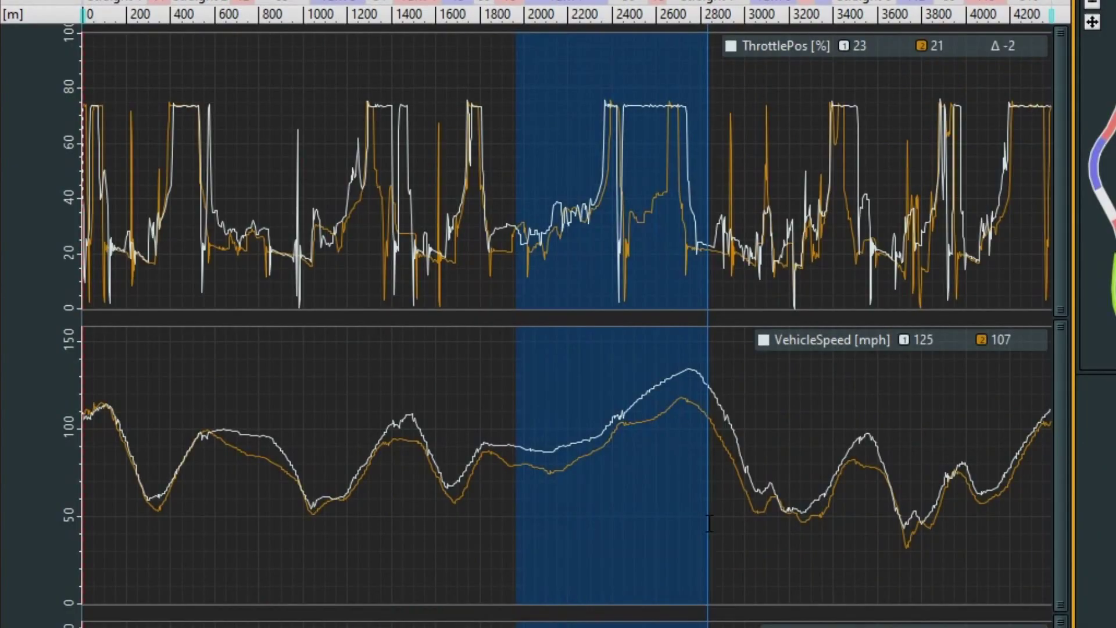
mouse_move(710, 524)
mouse_down()
mouse_move(676, 523)
mouse_move(693, 526)
mouse_up()
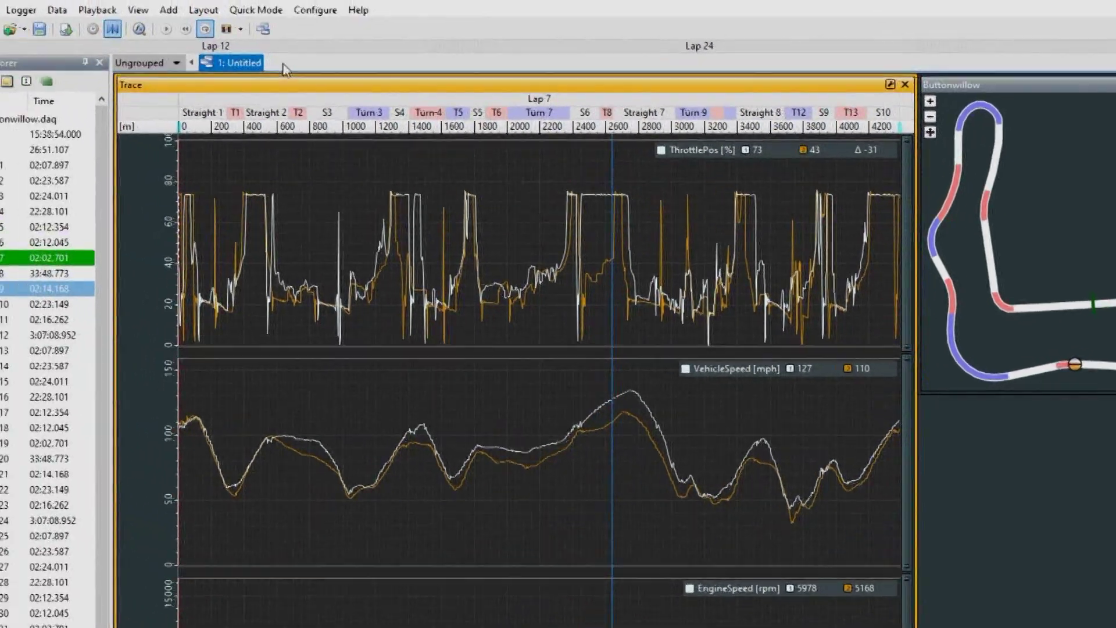
Step: Start a new tab named Reports from the tab strip's menu
right_click(160, 28)
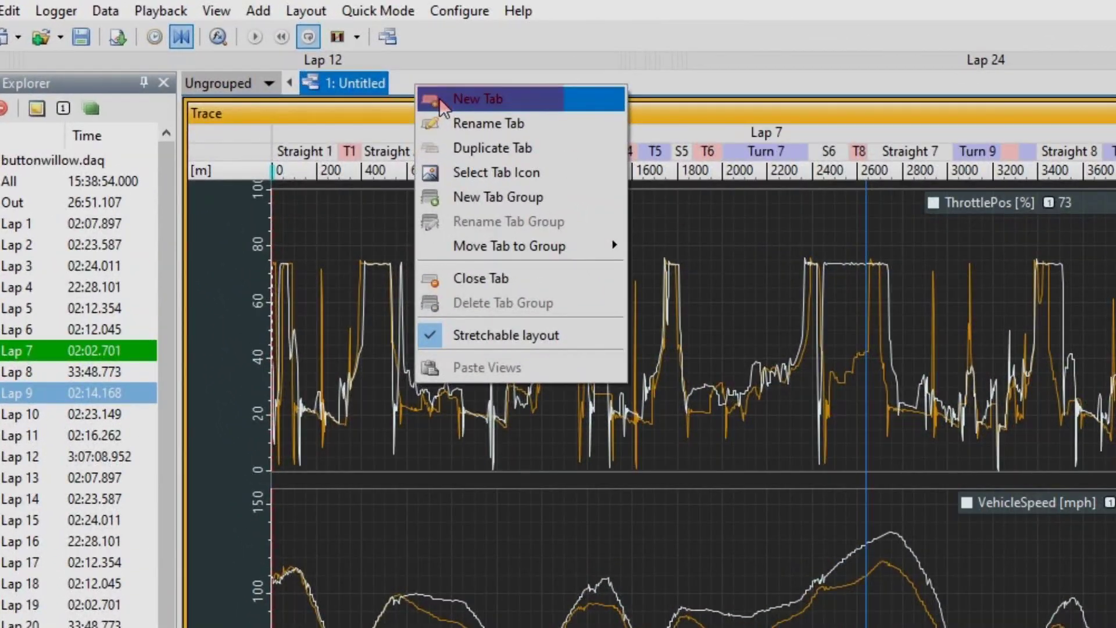
click(419, 95)
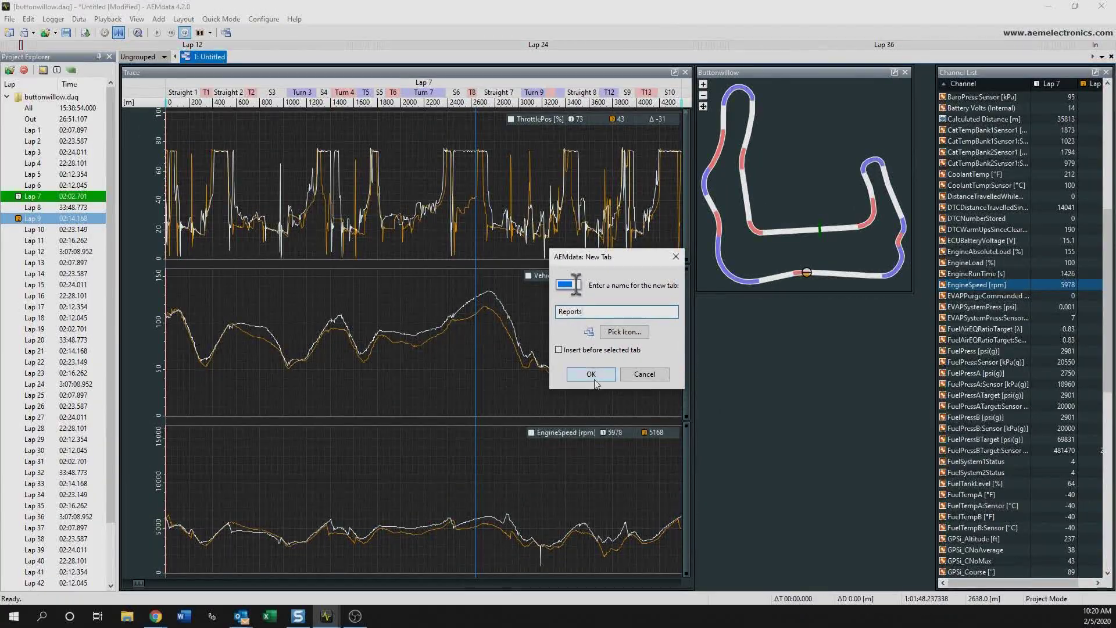
Step: Create the Reports tab and add a Report: Channels view to it
click(591, 375)
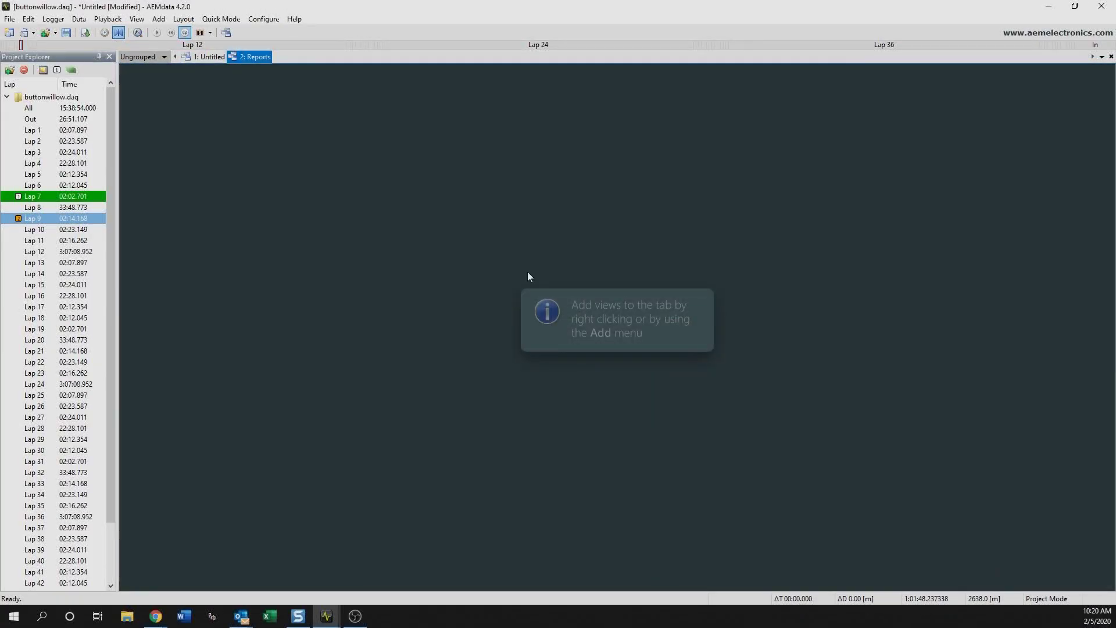
right_click(444, 203)
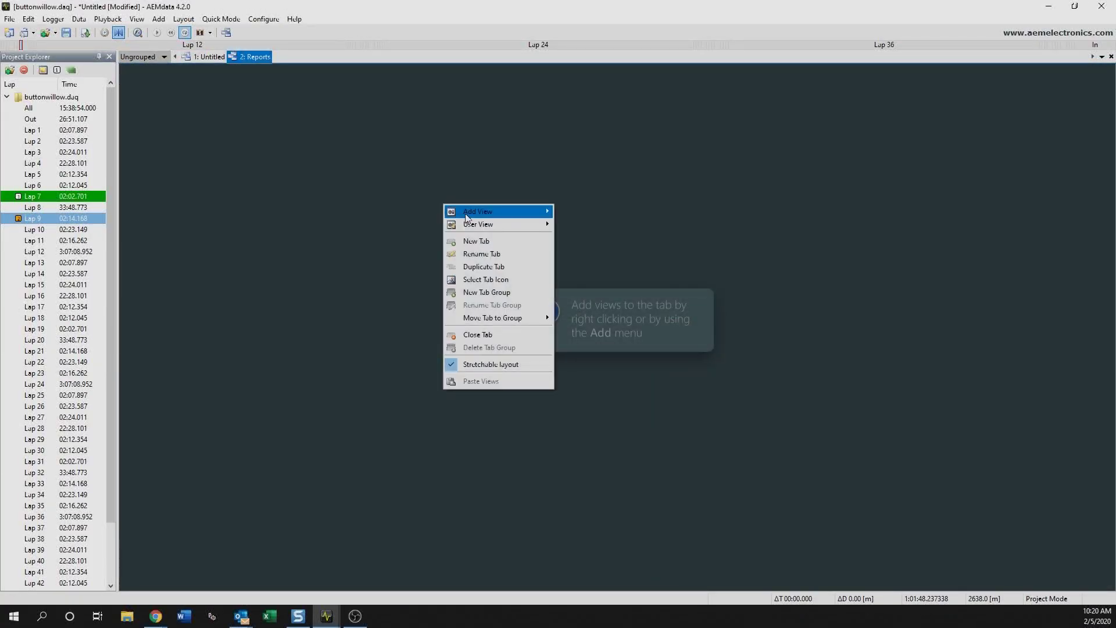
mouse_move(478, 214)
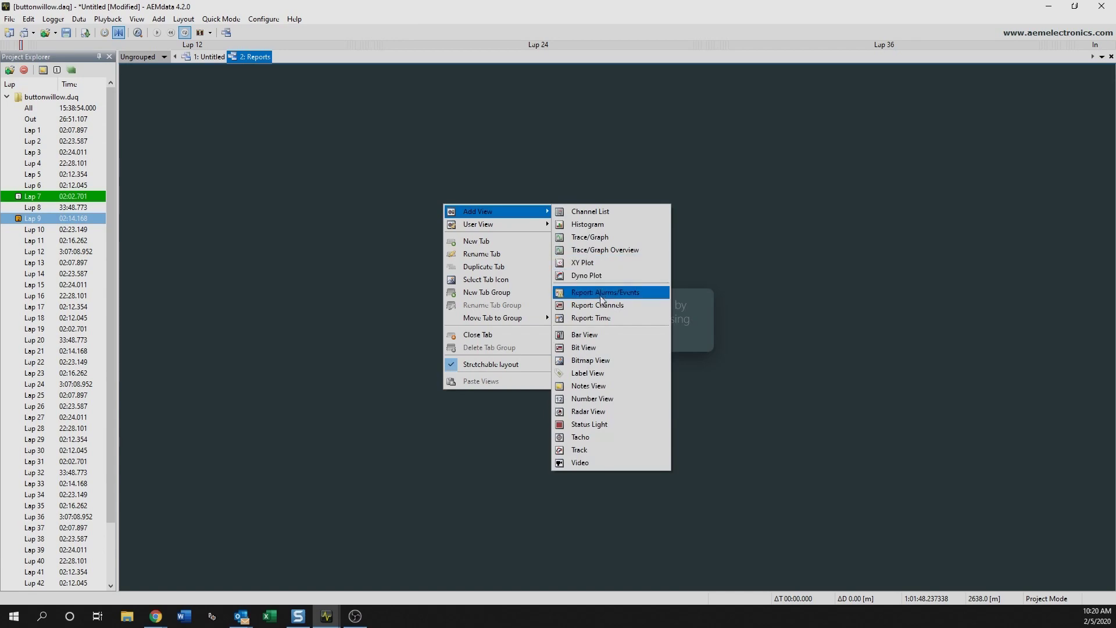
click(603, 306)
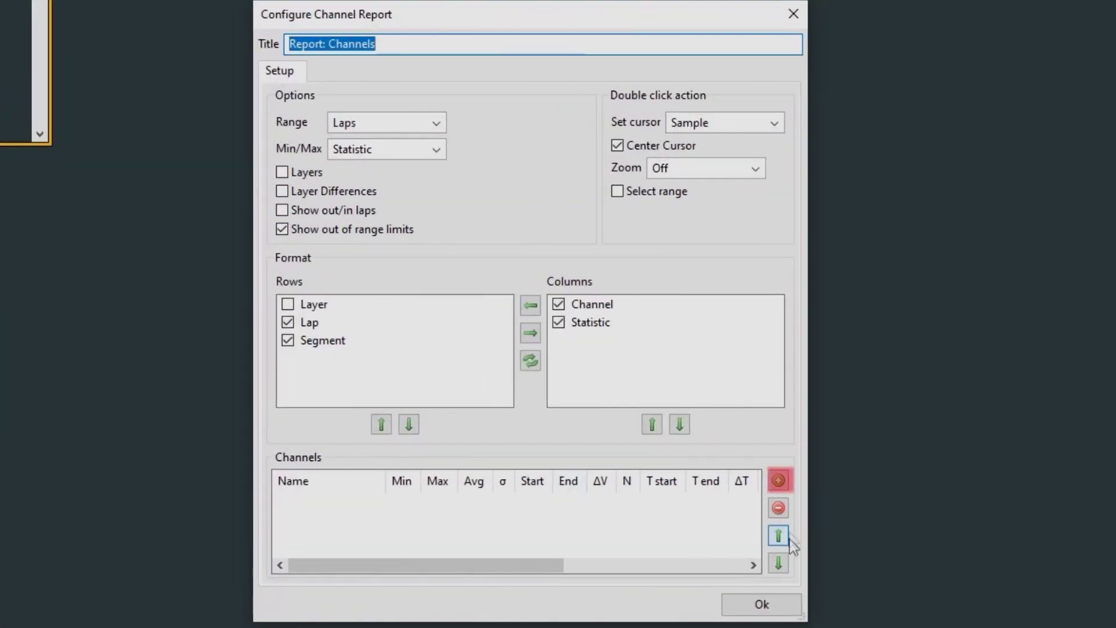
Step: Add VehicleSpeed [mph] and ThrottlePos to the channel report
click(779, 481)
drag(696, 176, 701, 448)
click(533, 444)
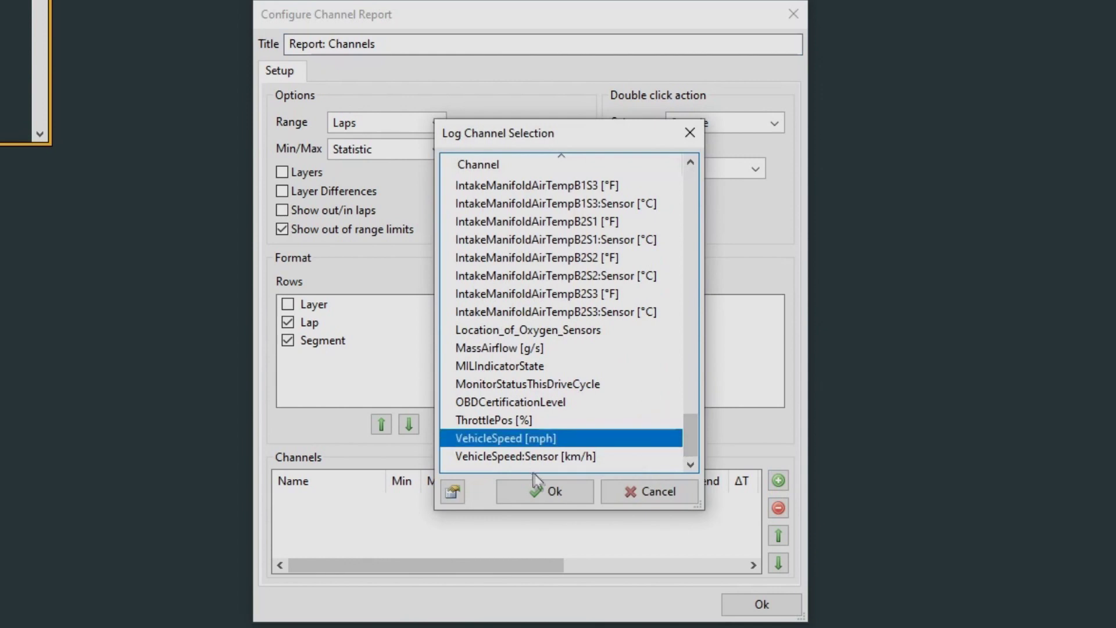
click(541, 493)
click(543, 420)
click(545, 492)
Step: Add EngineSpeed [rpm] and CoolantTemp [°F] to the report and enable Layers
click(779, 480)
drag(686, 240, 685, 251)
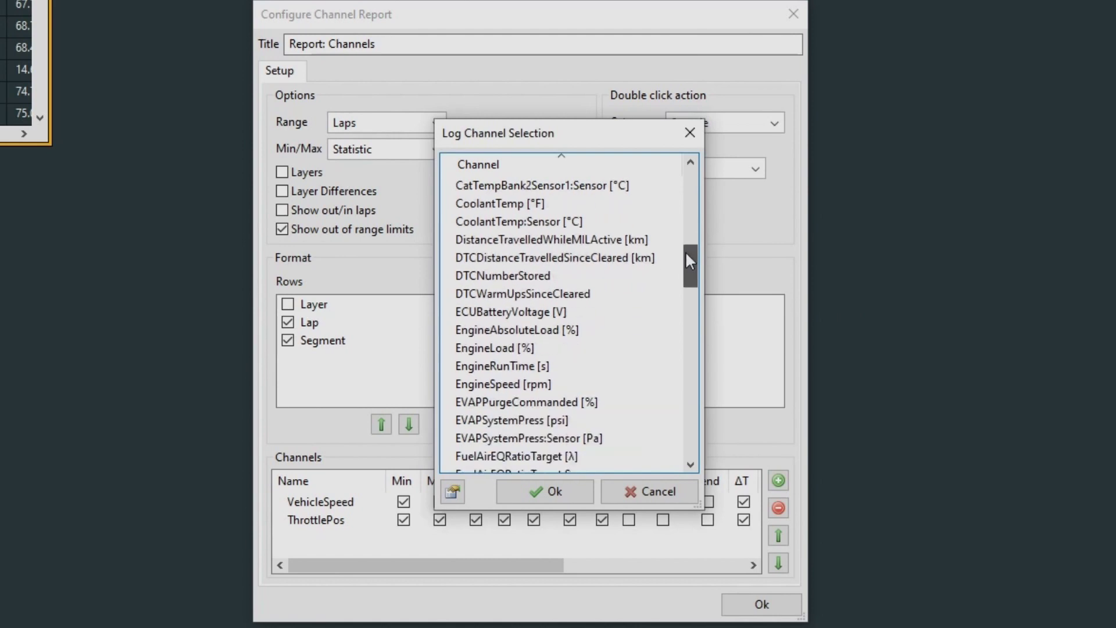
click(519, 385)
click(542, 502)
double_click(539, 501)
click(553, 420)
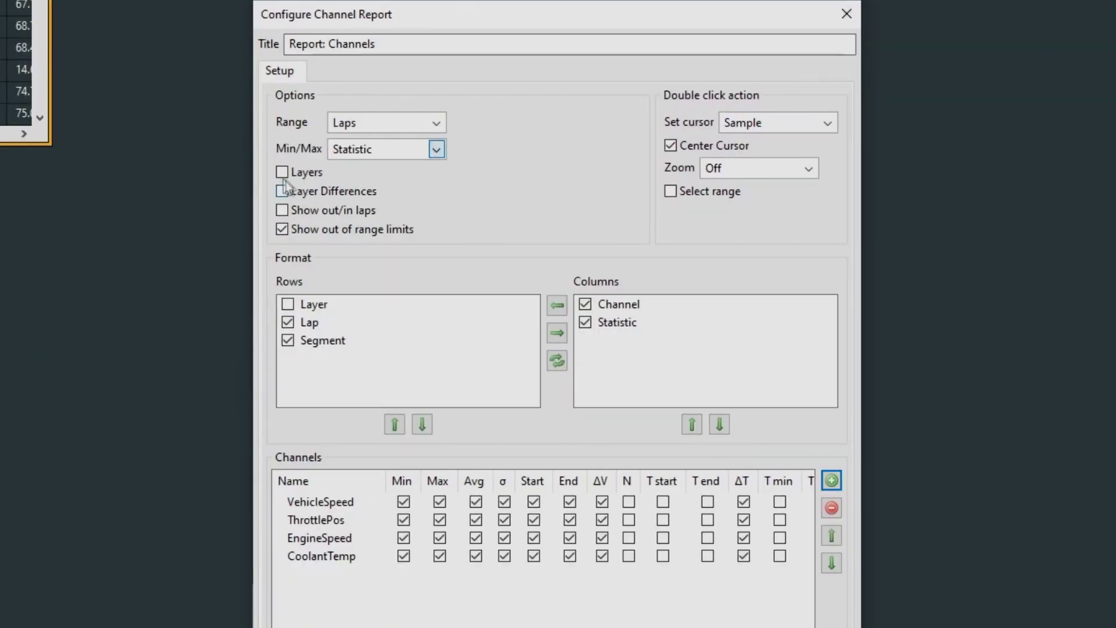
click(281, 175)
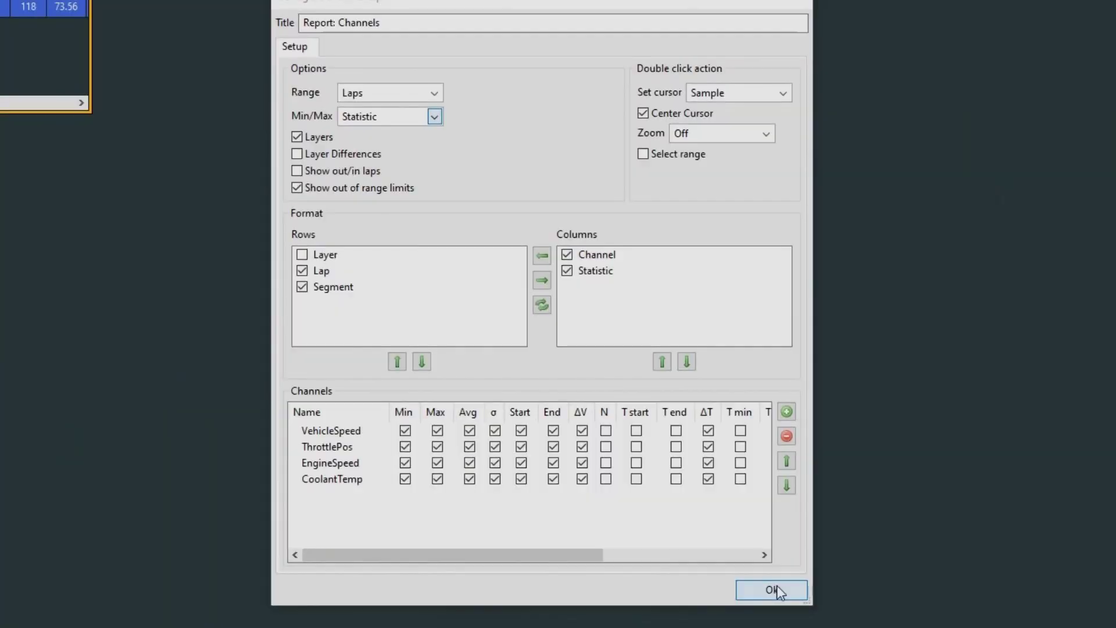
Step: Confirm the Configure Channel Report settings and stretch the report across the Reports tab
click(777, 585)
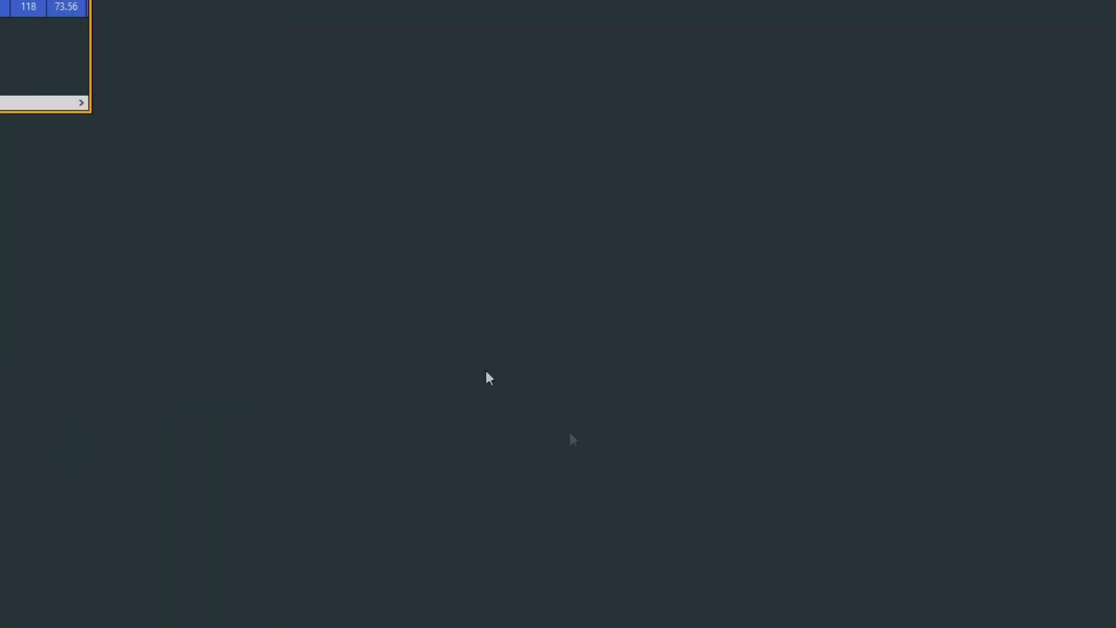
drag(215, 197, 1064, 182)
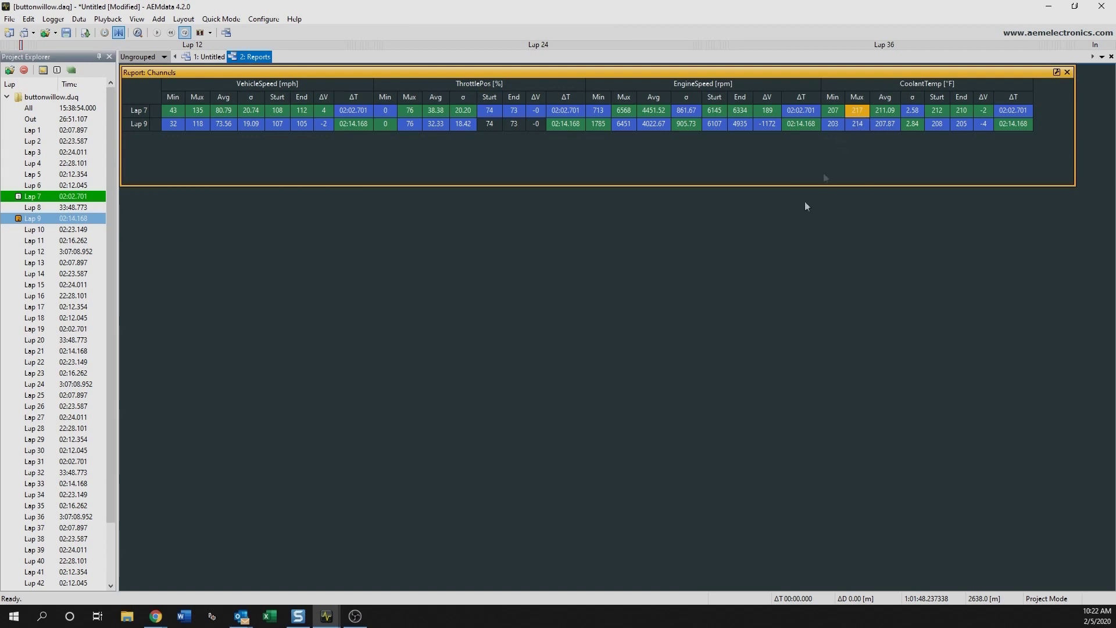
Step: Add a Report: Time view below the channel table and enlarge it to show every lap
right_click(608, 249)
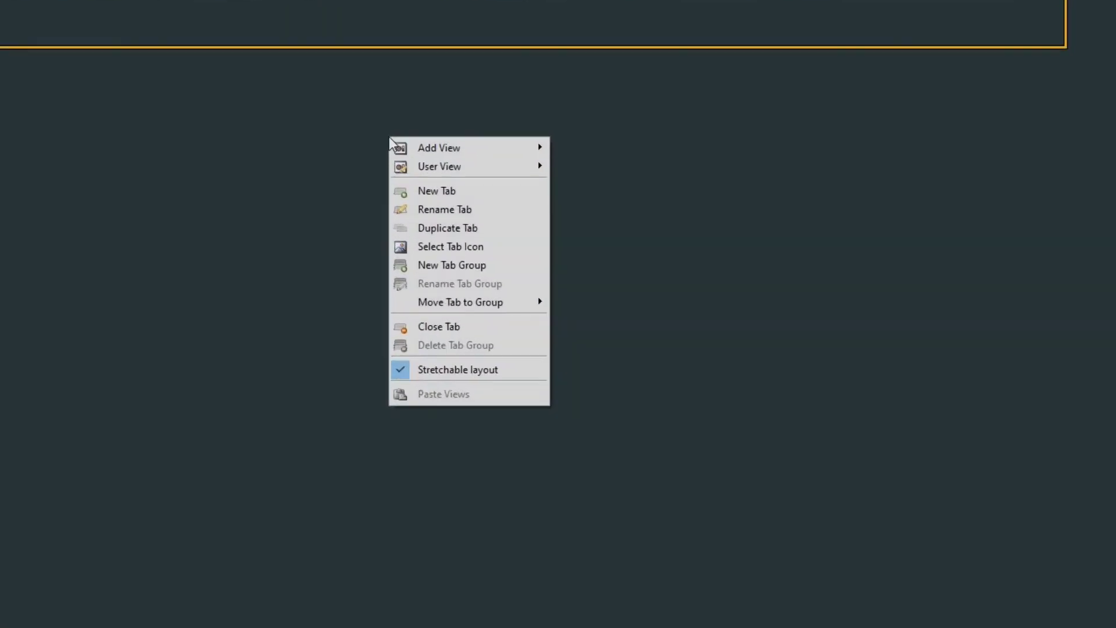
mouse_move(660, 255)
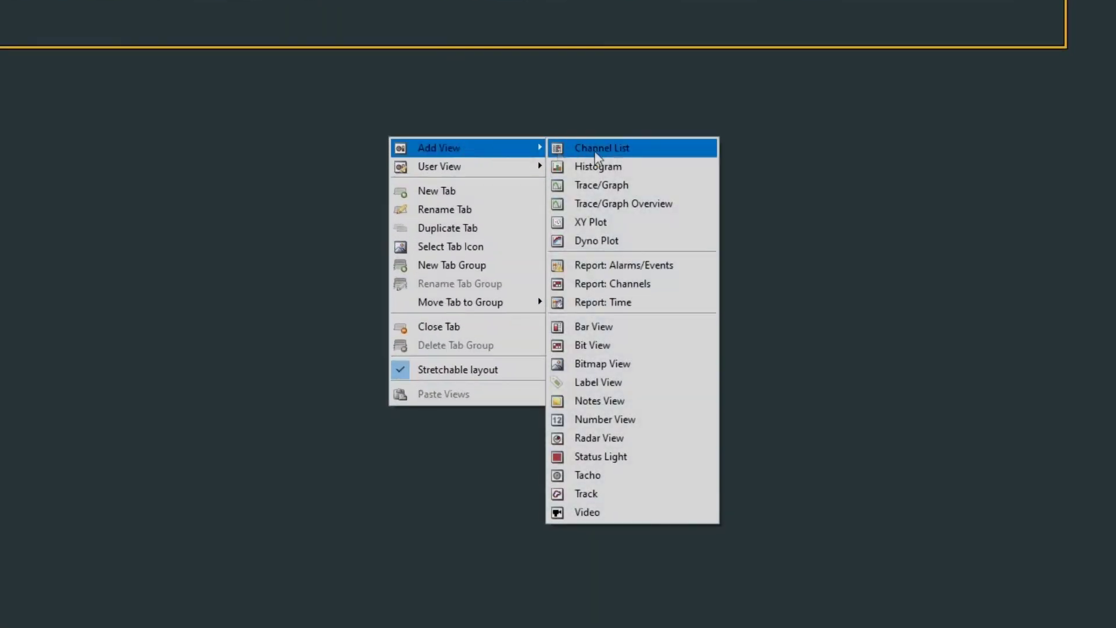
click(655, 304)
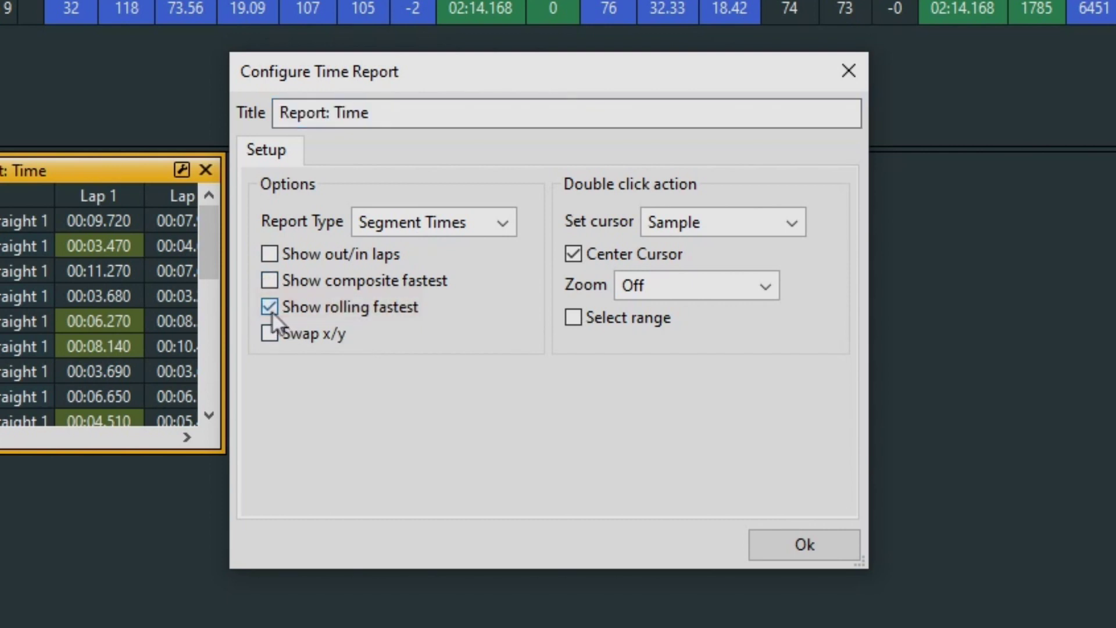
click(852, 543)
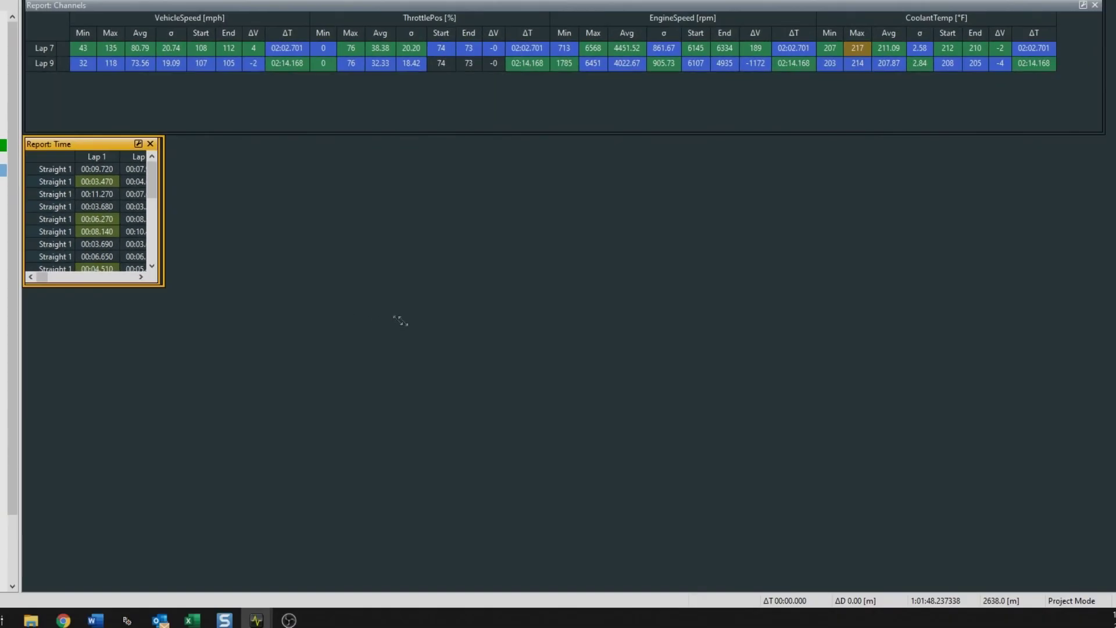
drag(506, 327, 764, 399)
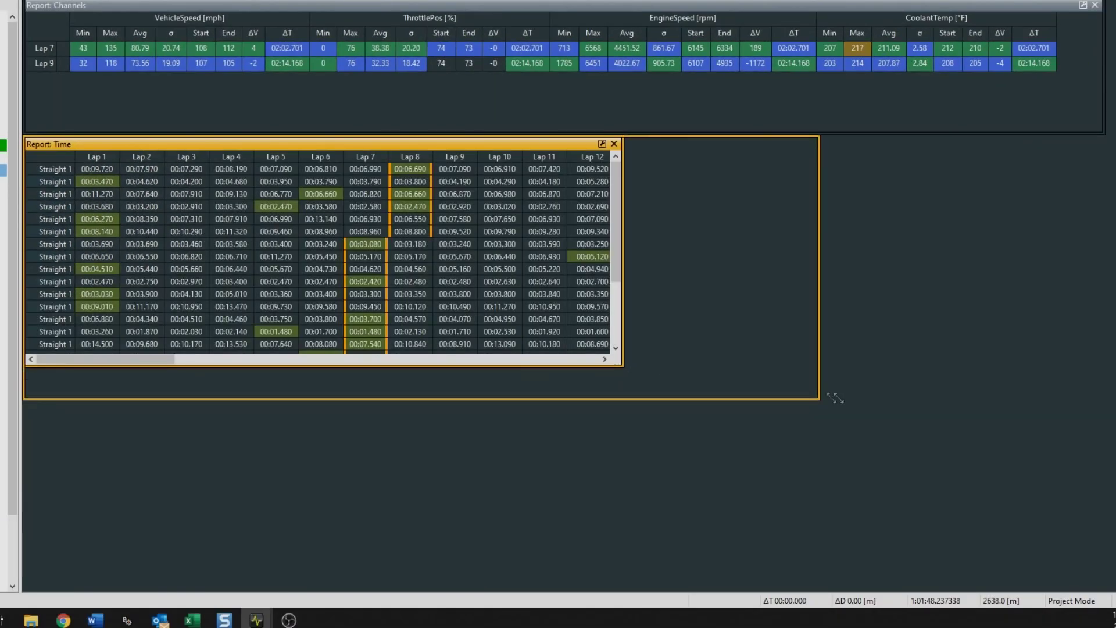
drag(919, 409, 1094, 548)
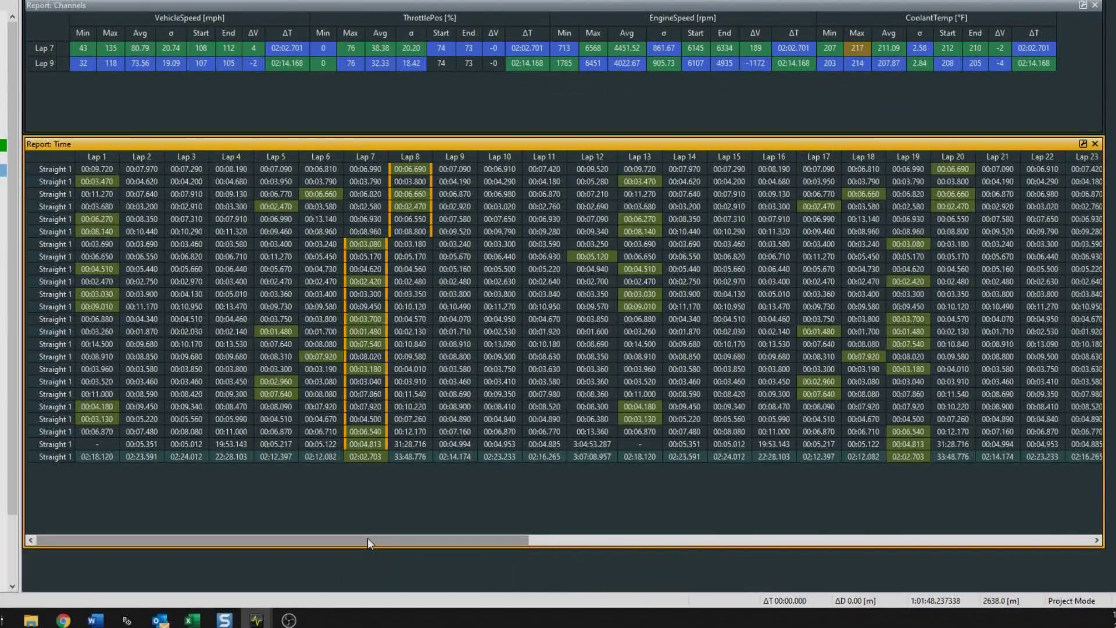
drag(367, 539, 967, 536)
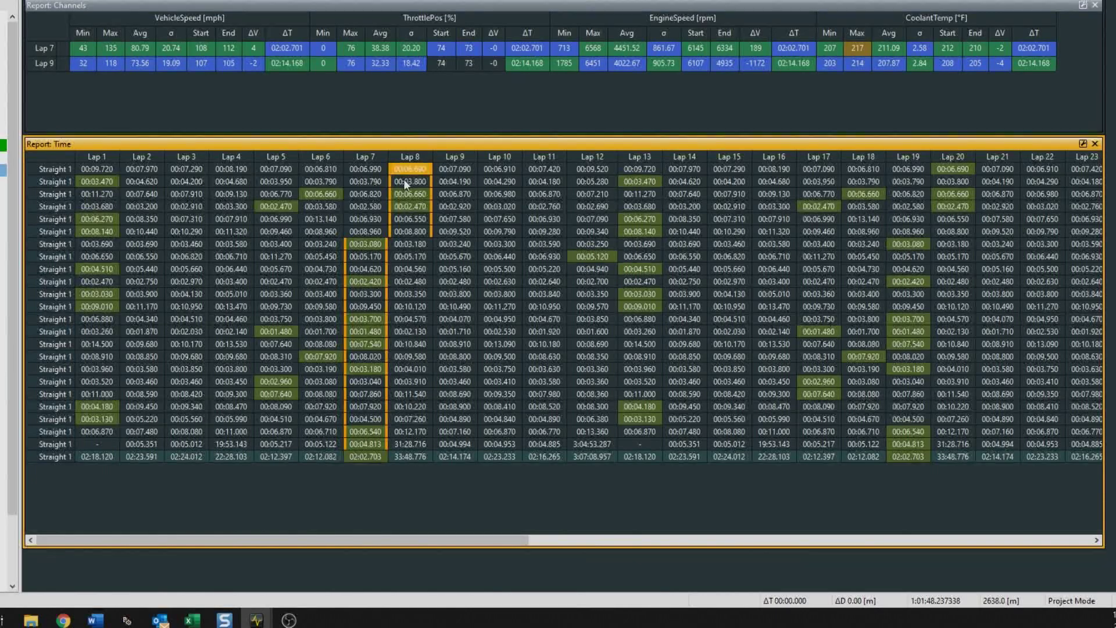
click(407, 206)
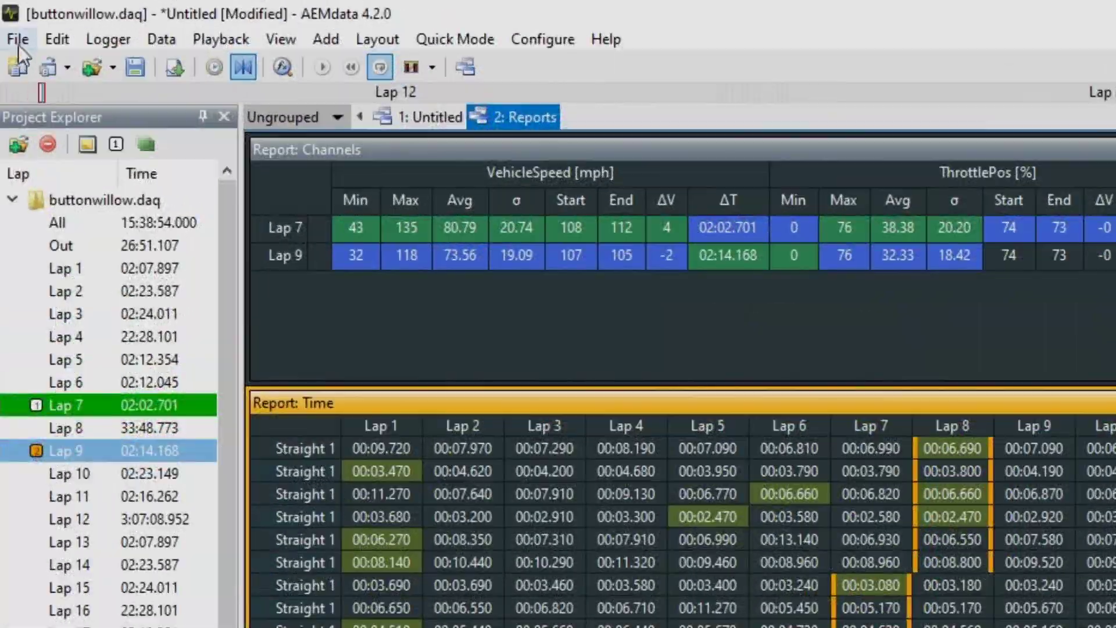
Step: Save the project under the name BW_NASA via File > Save Project As
click(18, 39)
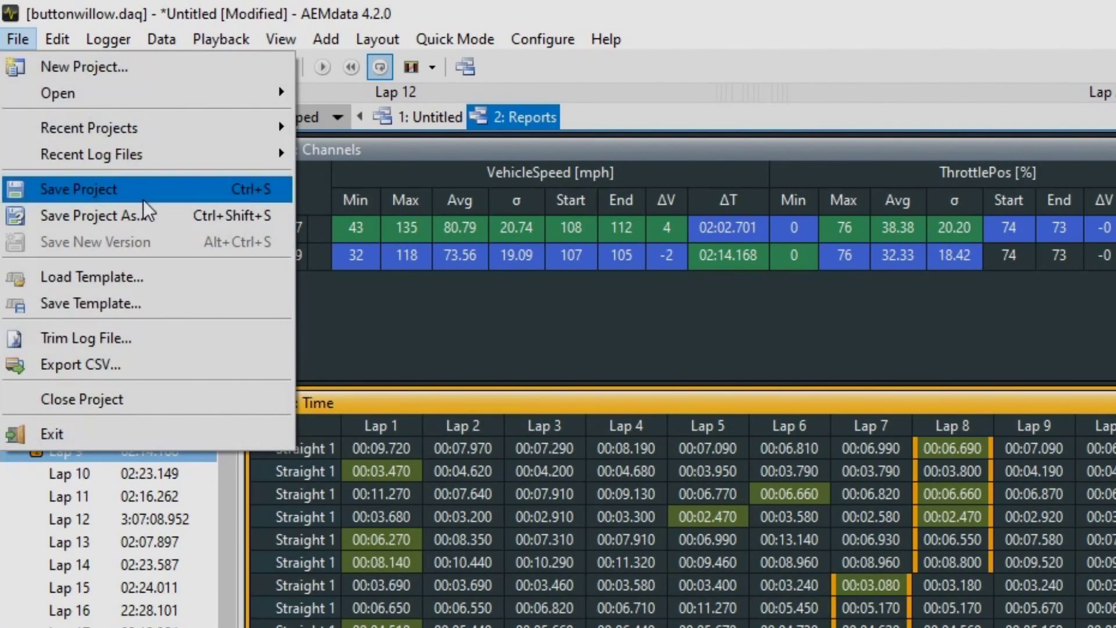
key(Escape)
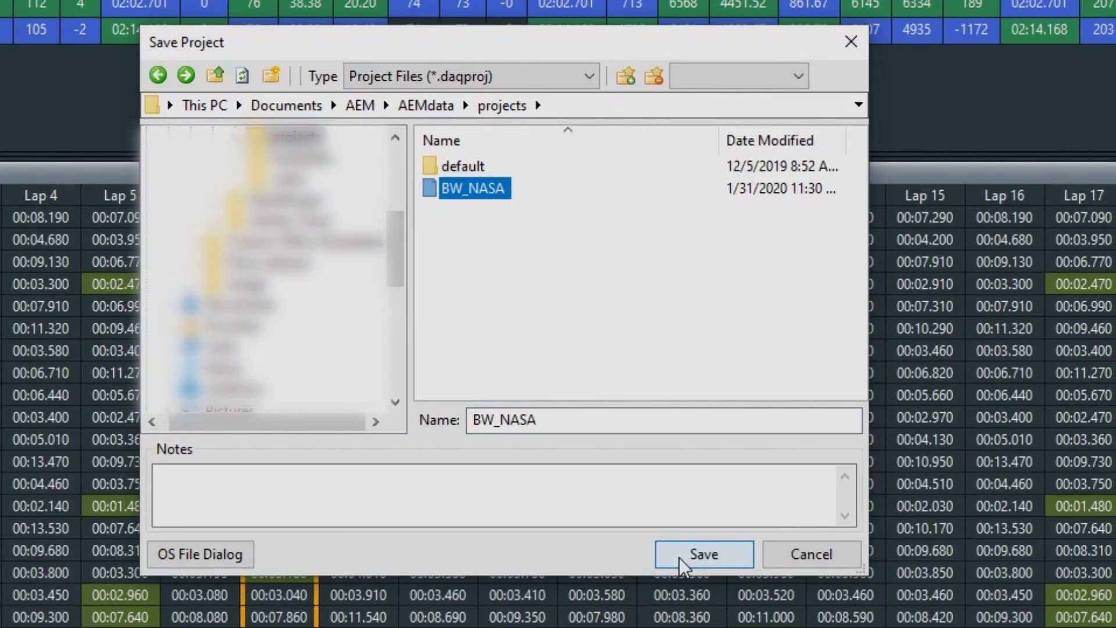
drag(633, 418, 409, 421)
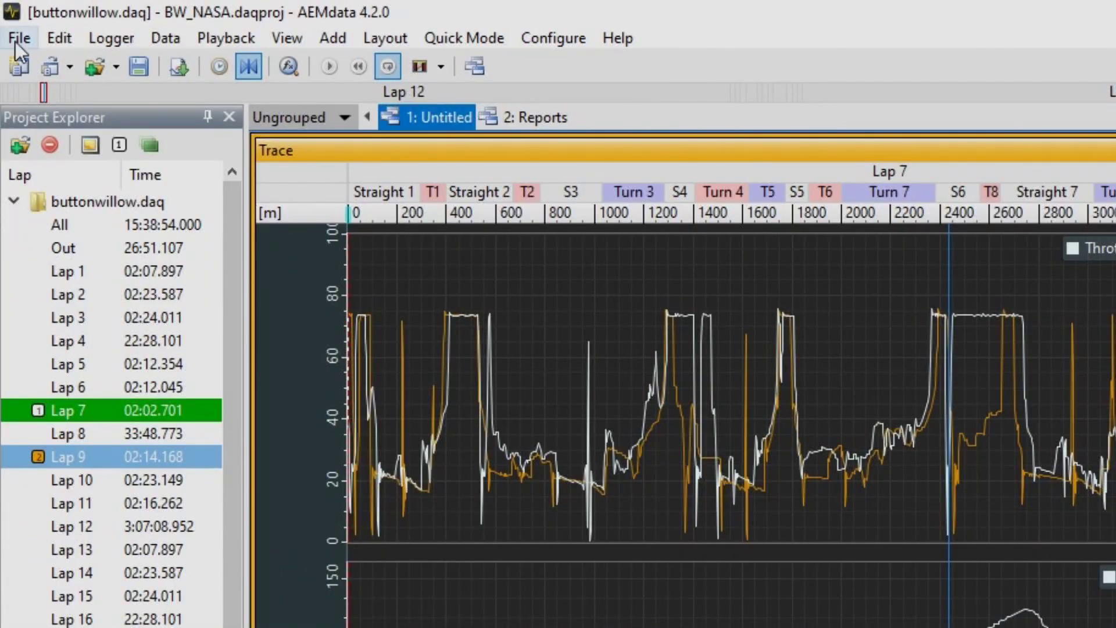
Step: Export a trimmed log containing only lap 9 of buttonwillow, then review the Lap 7 report values
click(17, 40)
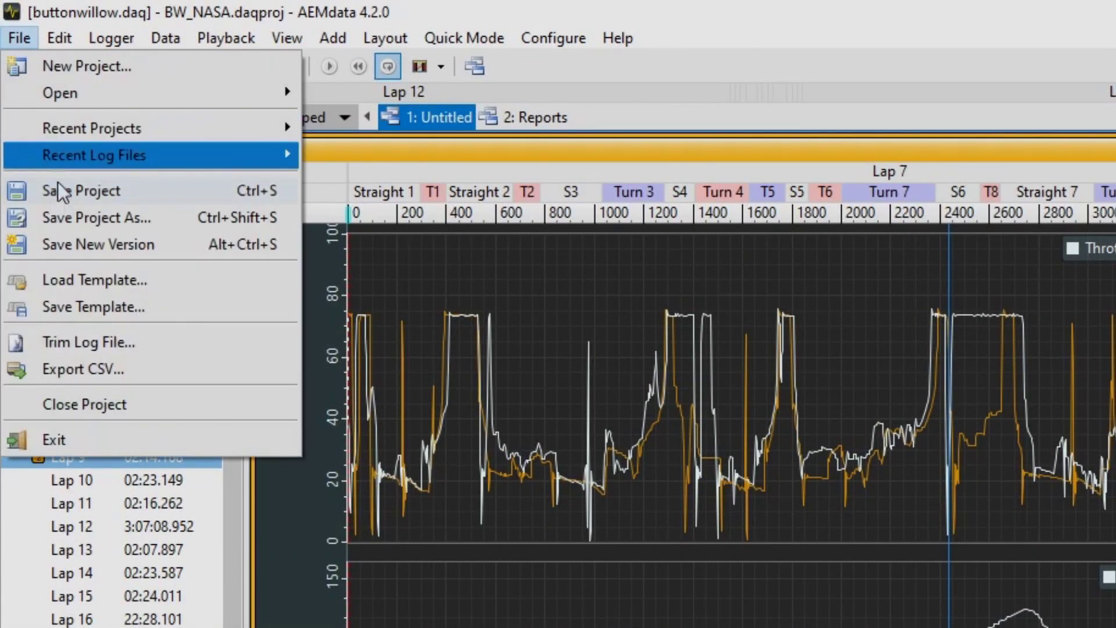
click(110, 343)
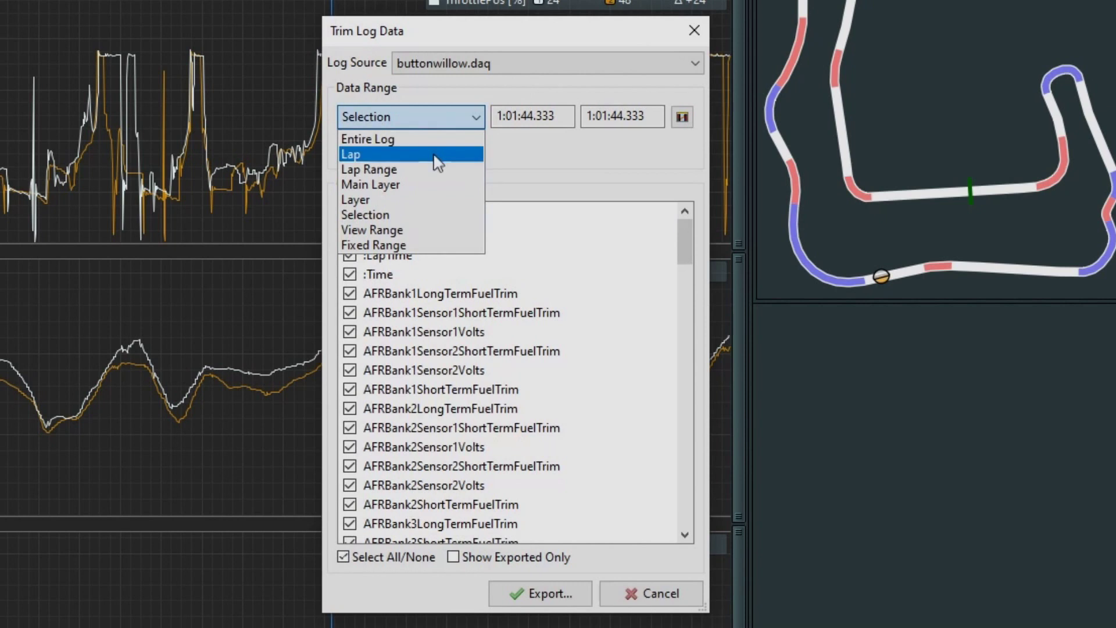
click(437, 155)
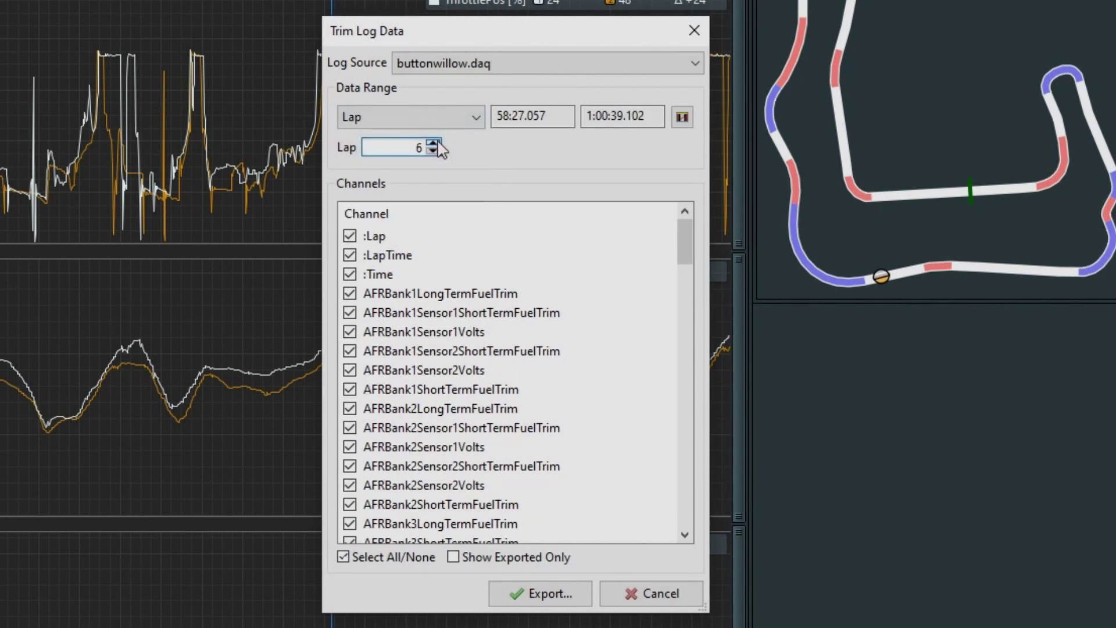
click(569, 596)
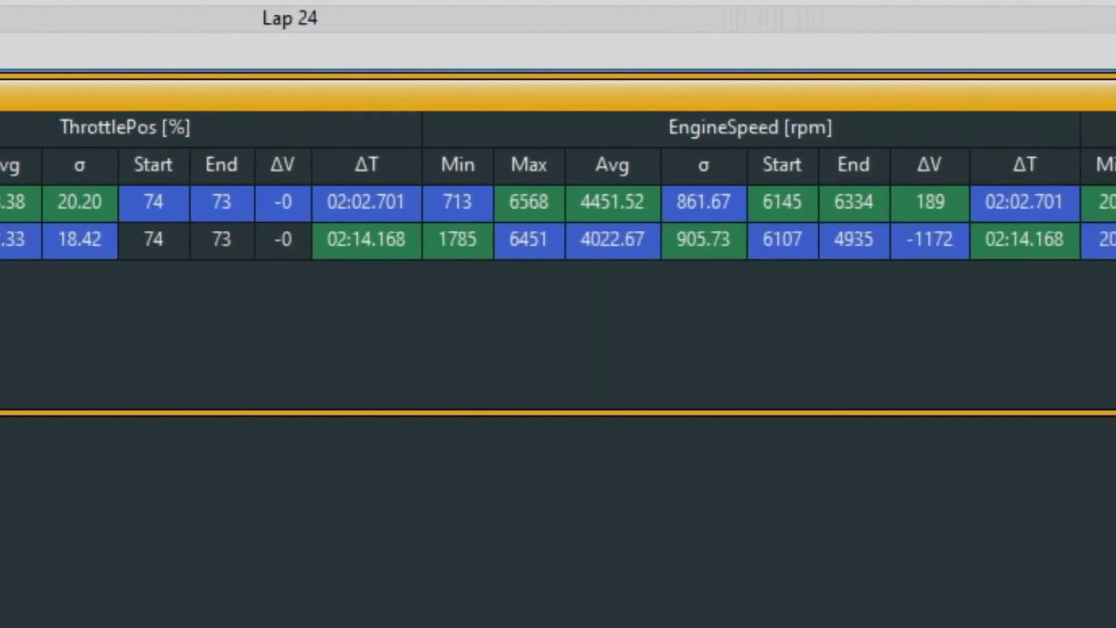
click(488, 206)
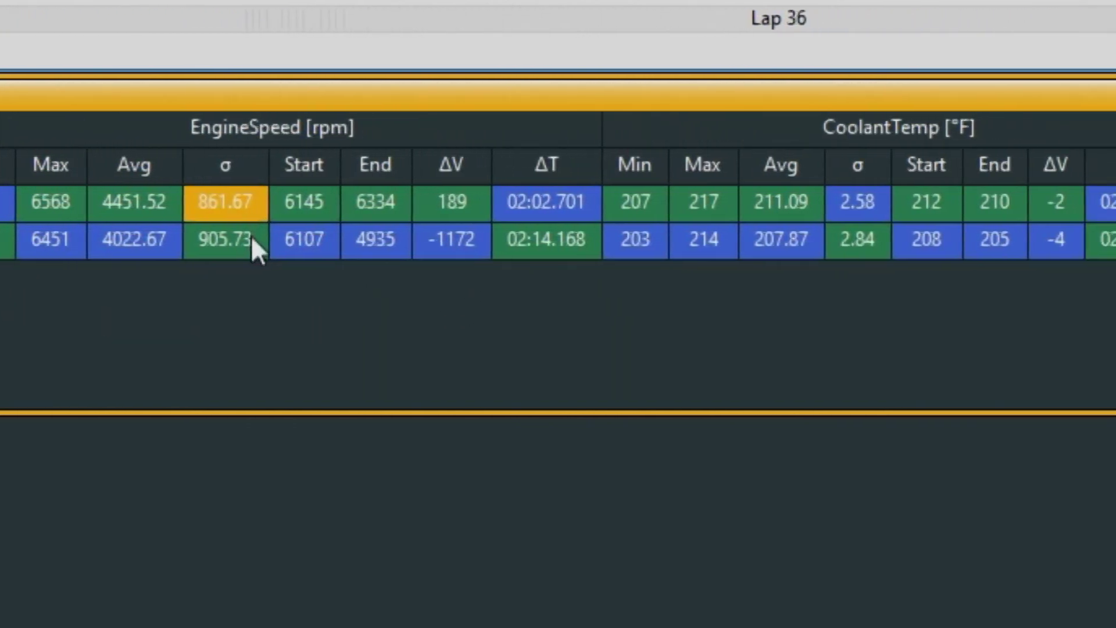